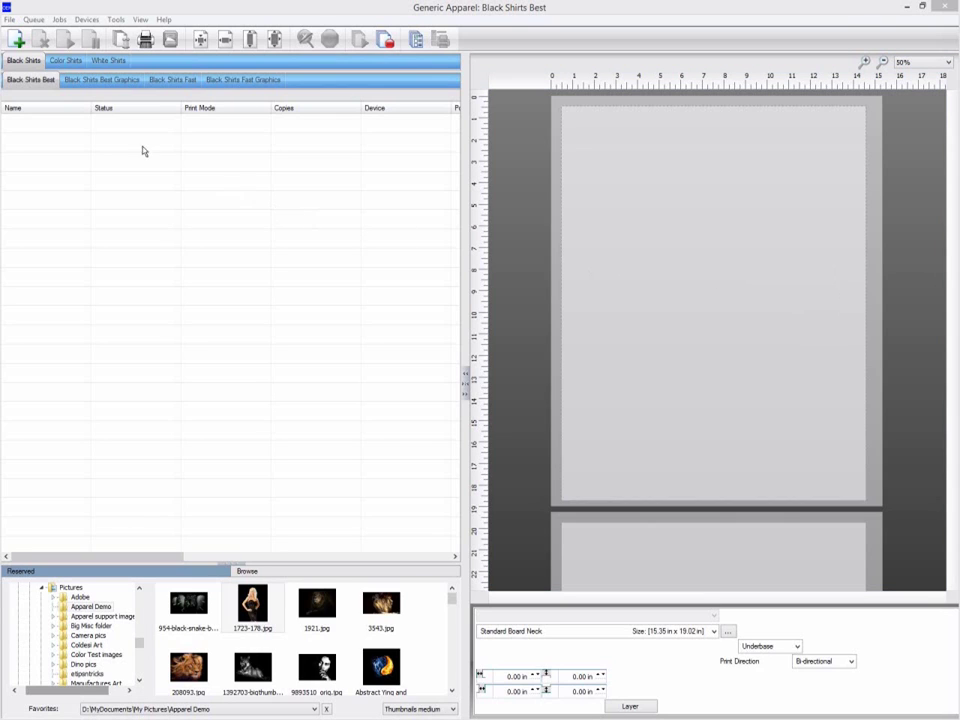
- Open Black Shirts Best Queue Properties with the Print mode overrides and Other groups expanded
left_click(26, 20)
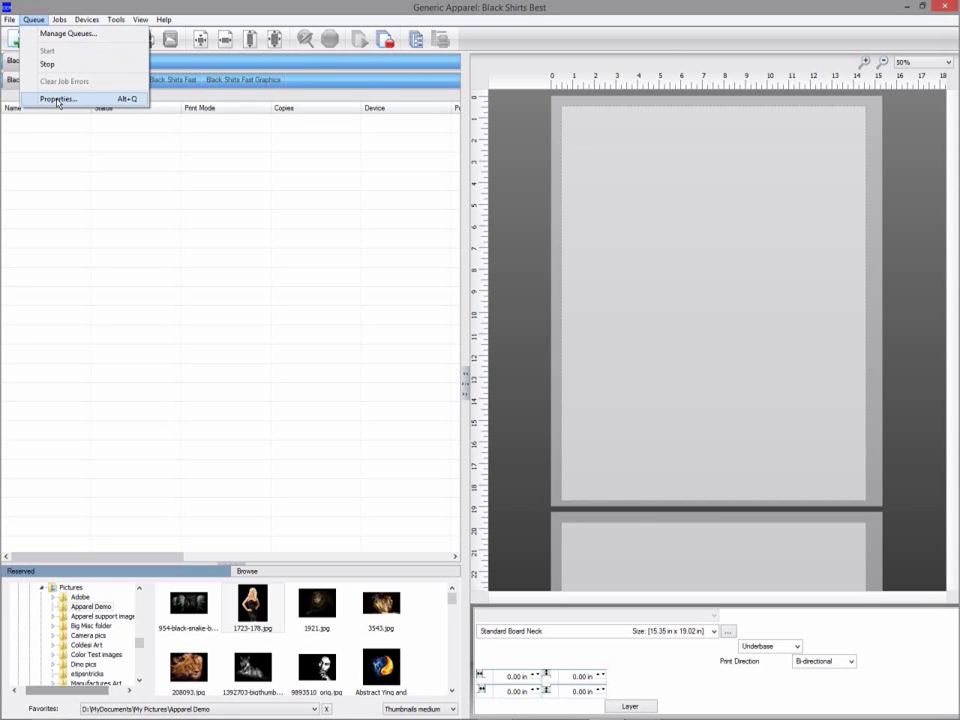
left_click(52, 135)
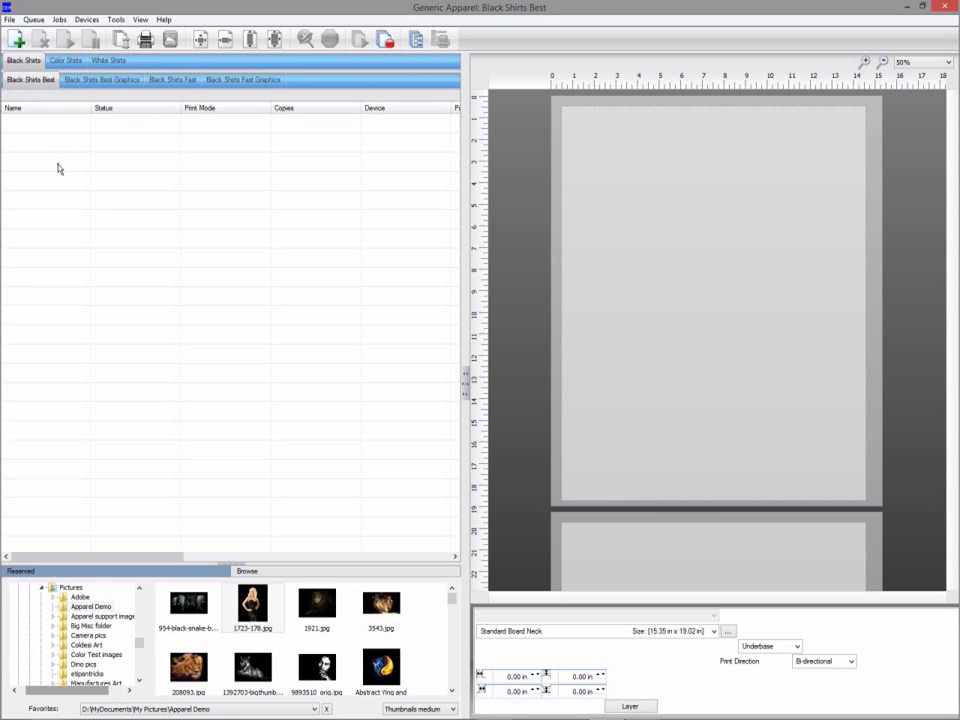
double_click(31, 81)
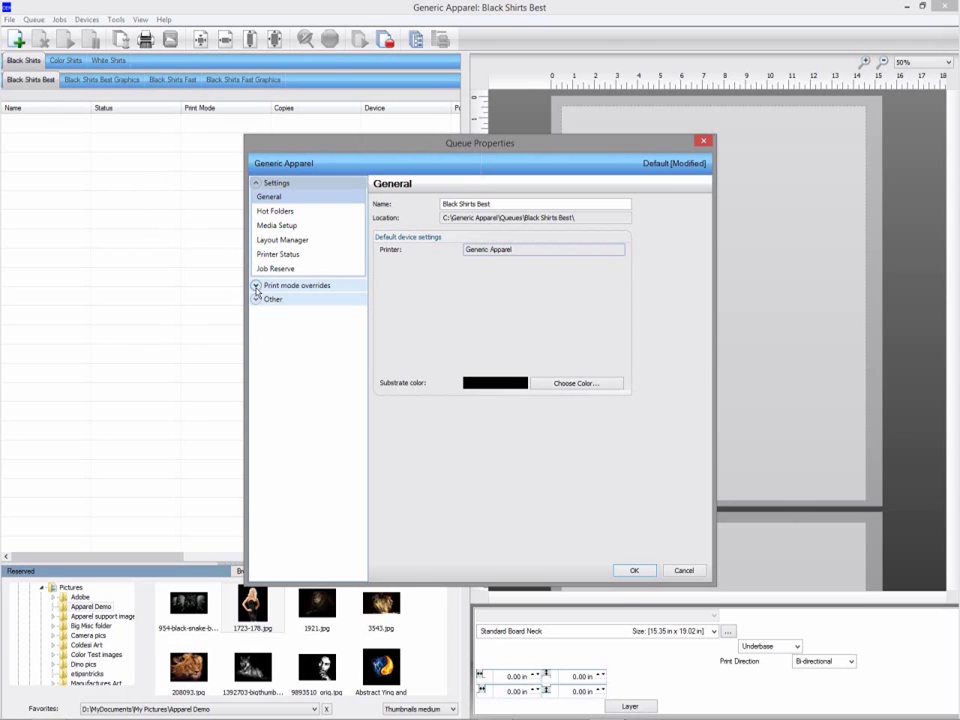
left_click(256, 287)
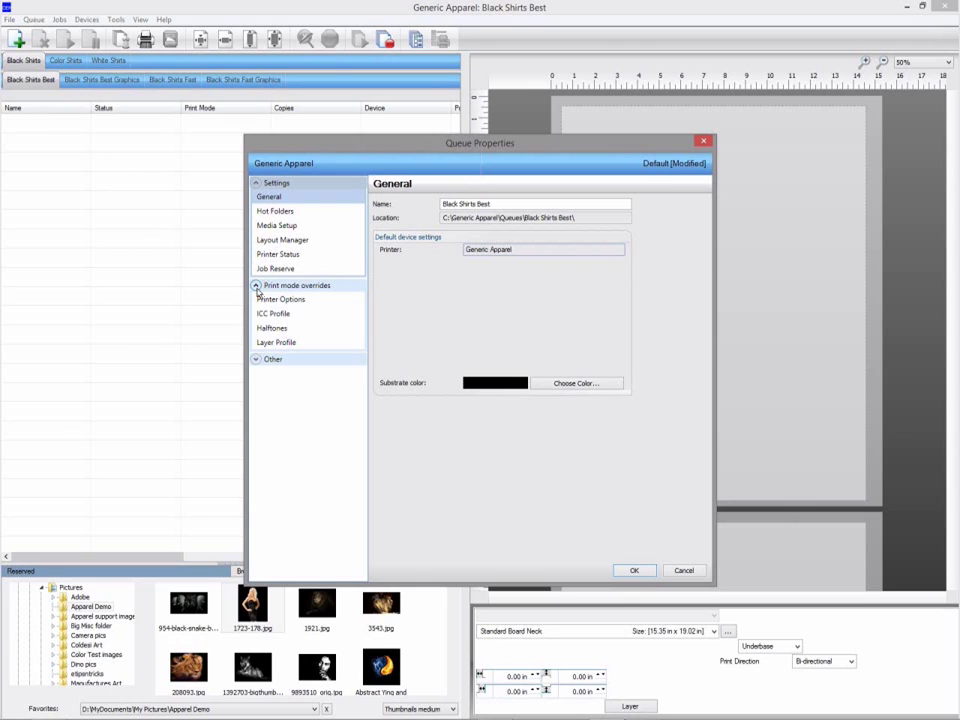
left_click(257, 364)
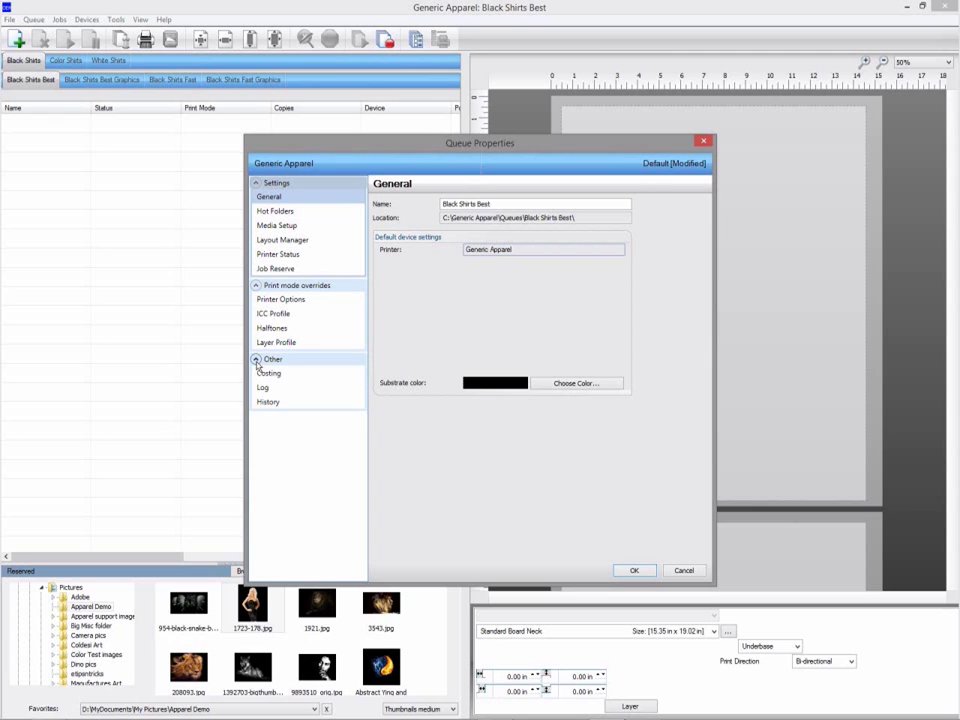
- Enable the queue hot folder and set it to C:\Temp\Hotfolder
left_click(275, 212)
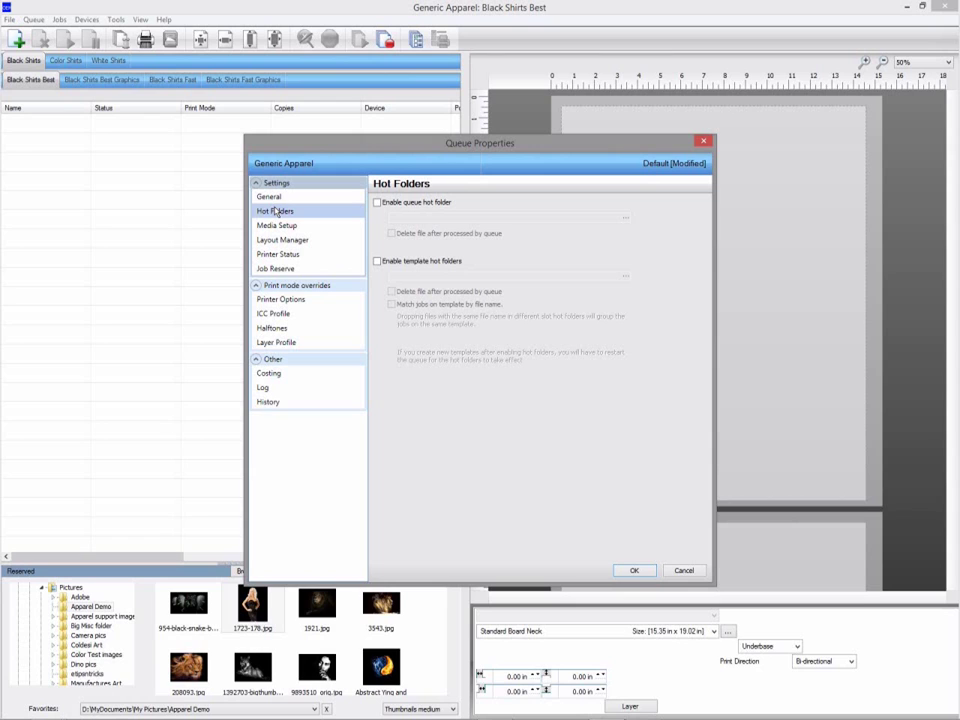
left_click(410, 203)
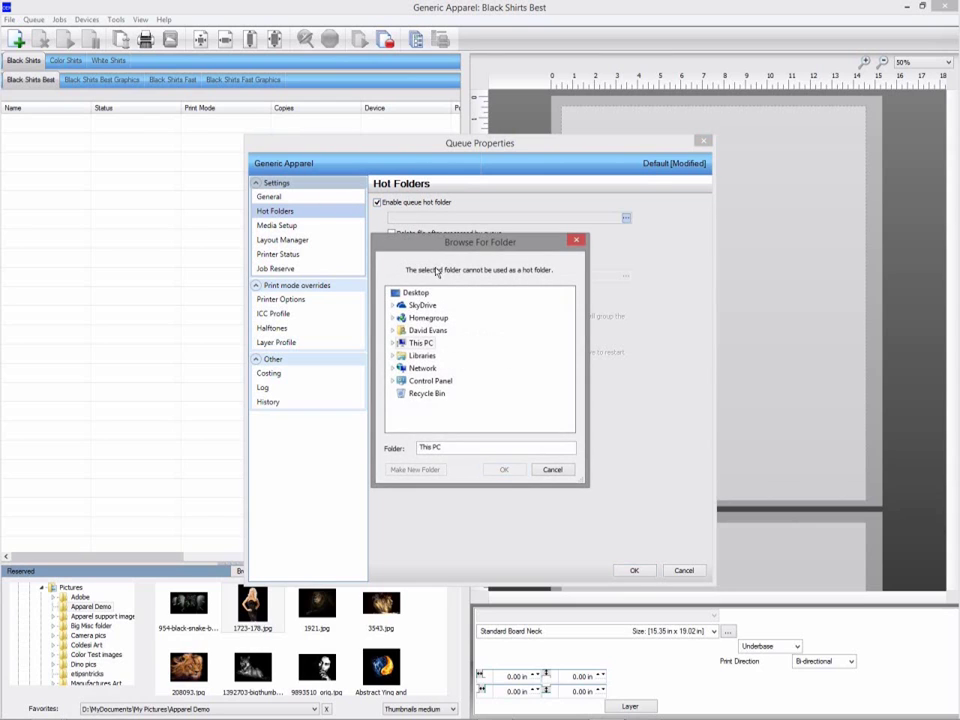
double_click(431, 344)
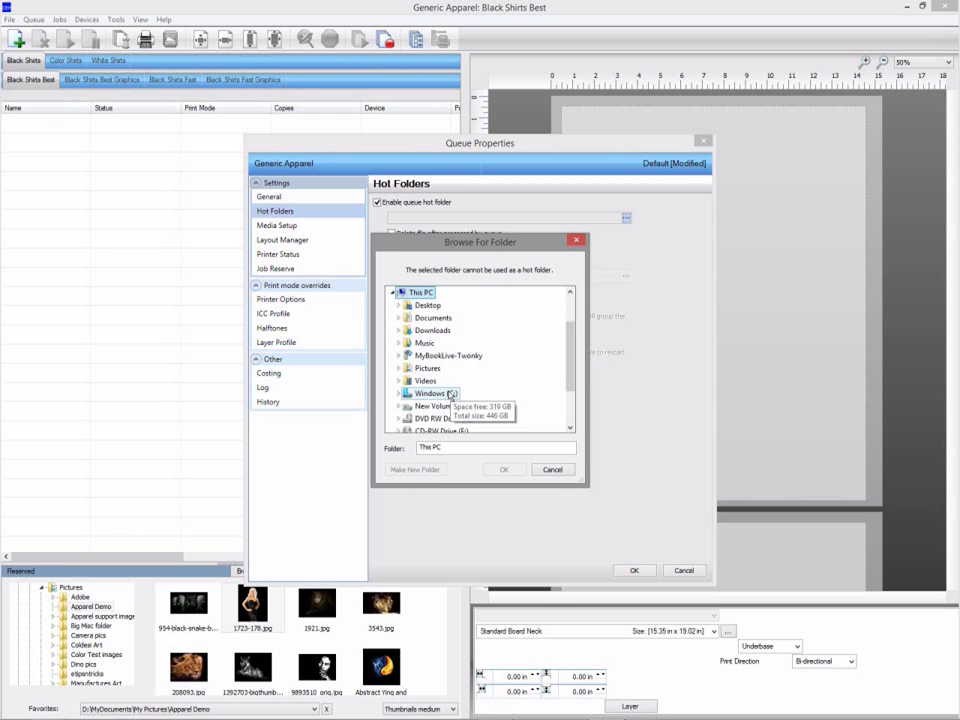
double_click(445, 393)
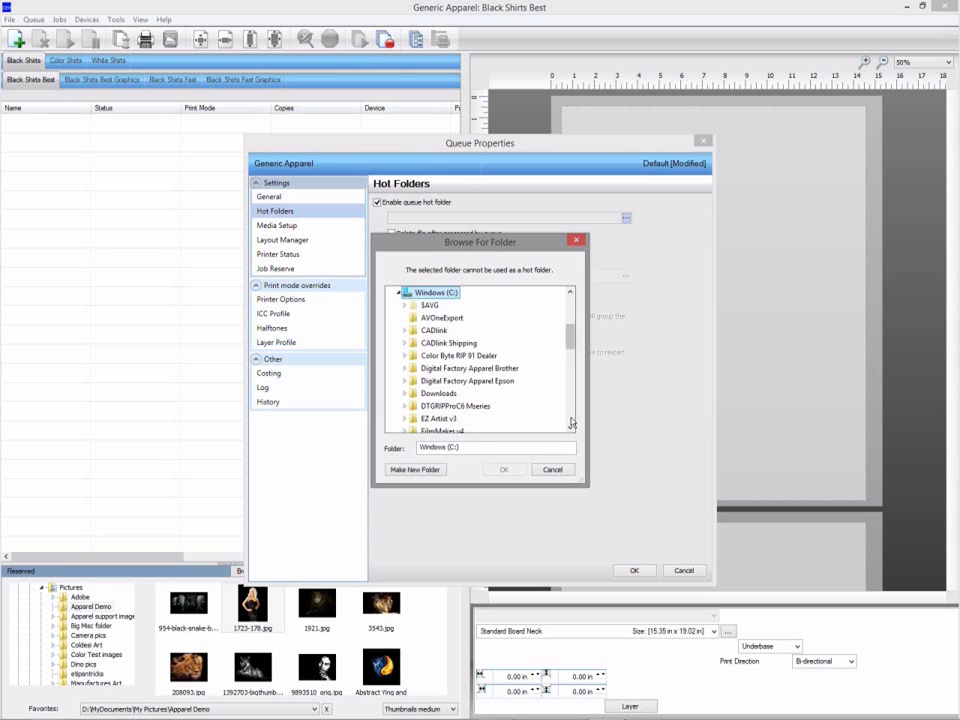
scroll(571, 422, "down", 3)
scroll(571, 422, "down", 3)
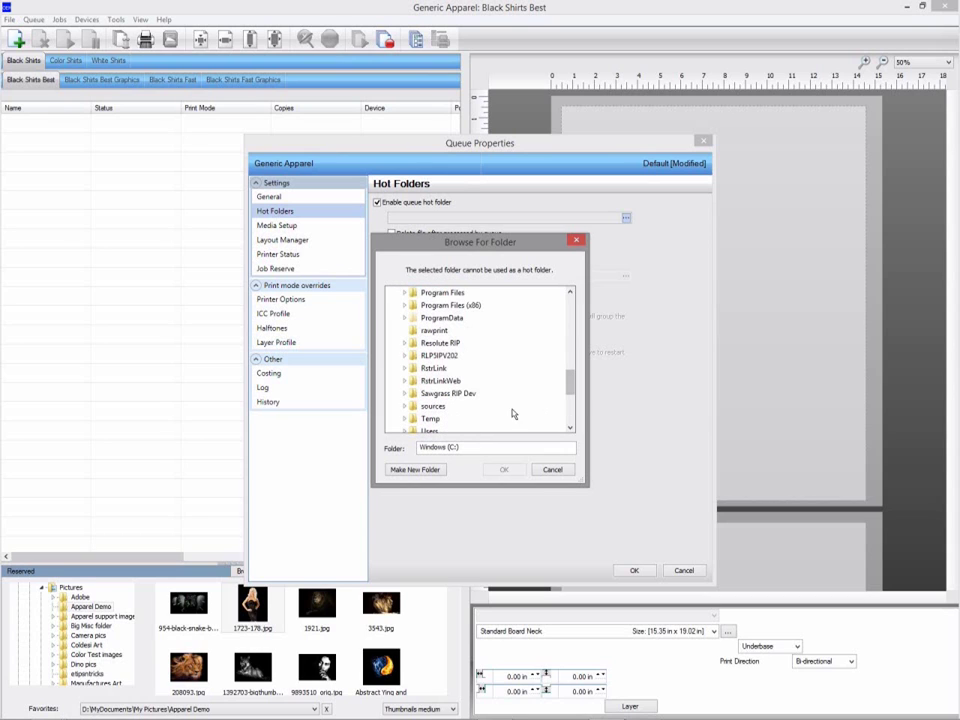
double_click(447, 418)
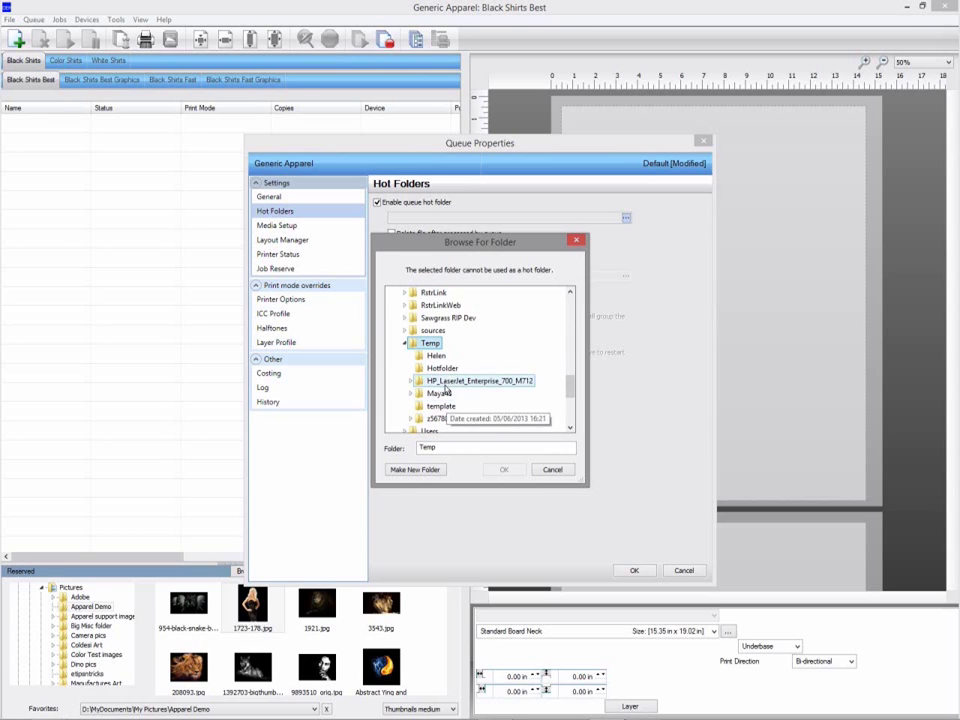
left_click(445, 369)
left_click(505, 471)
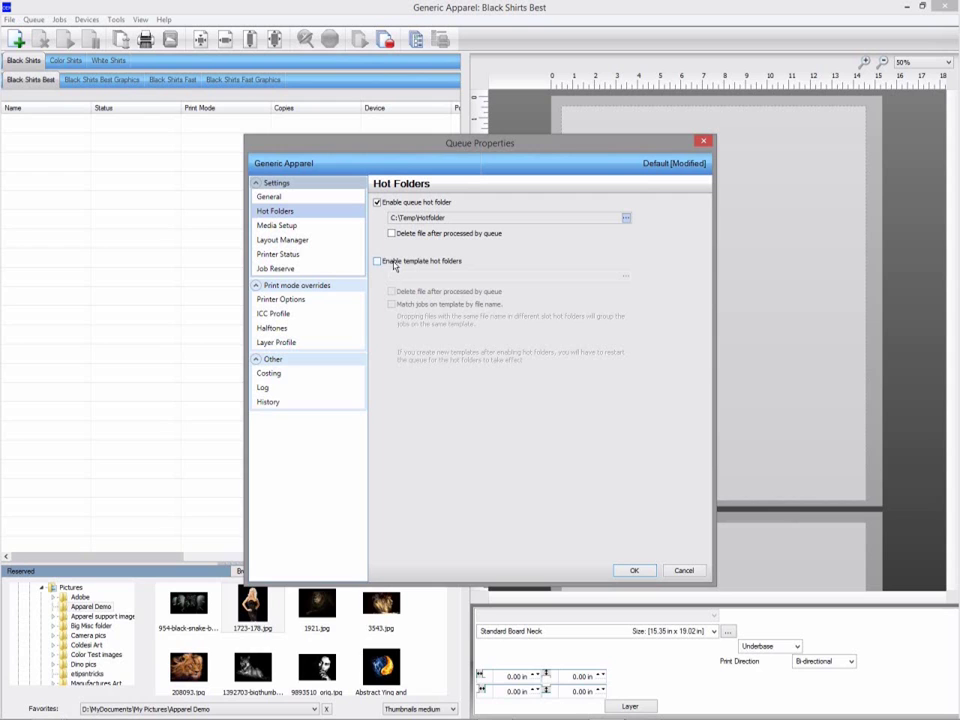
- Enable template hot folders at C:\Temp\template, deleting files after they are processed
left_click(394, 264)
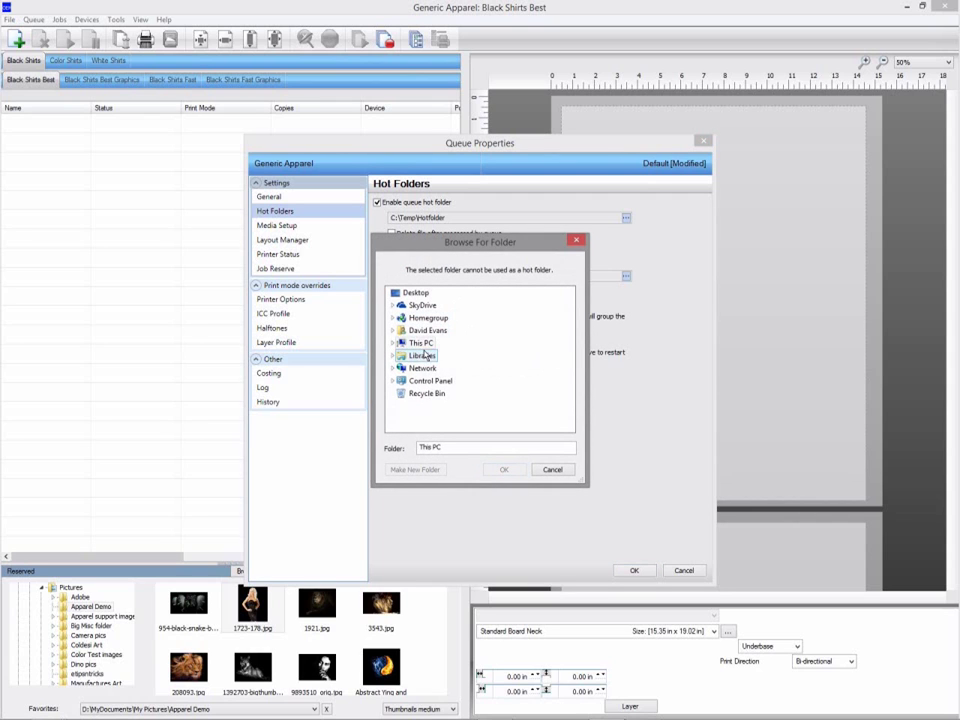
double_click(420, 343)
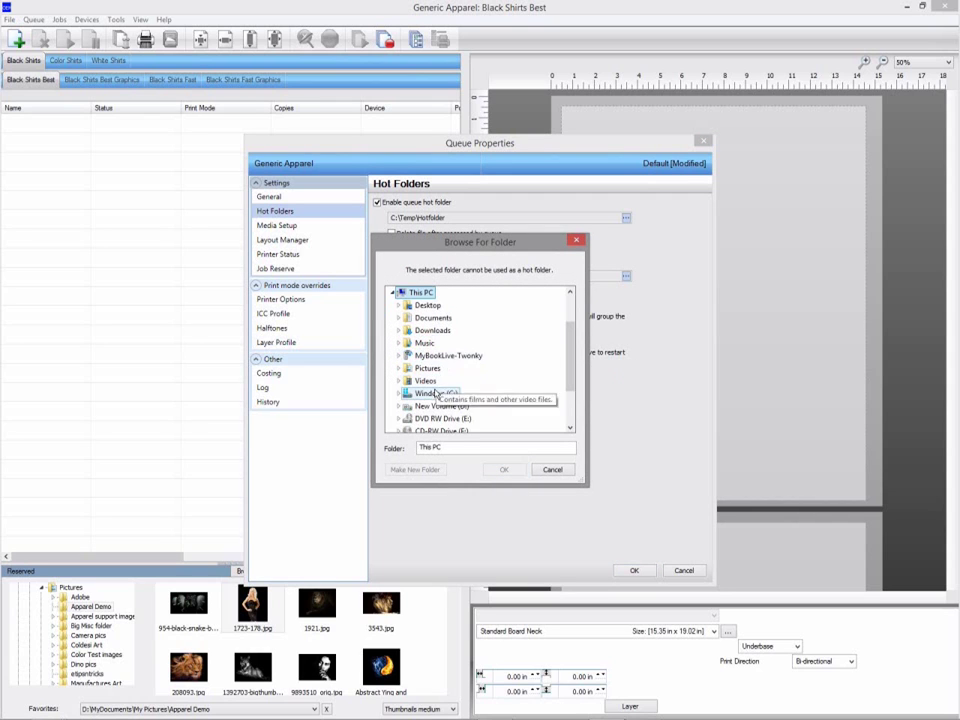
double_click(436, 393)
scroll(565, 418, "down", 6)
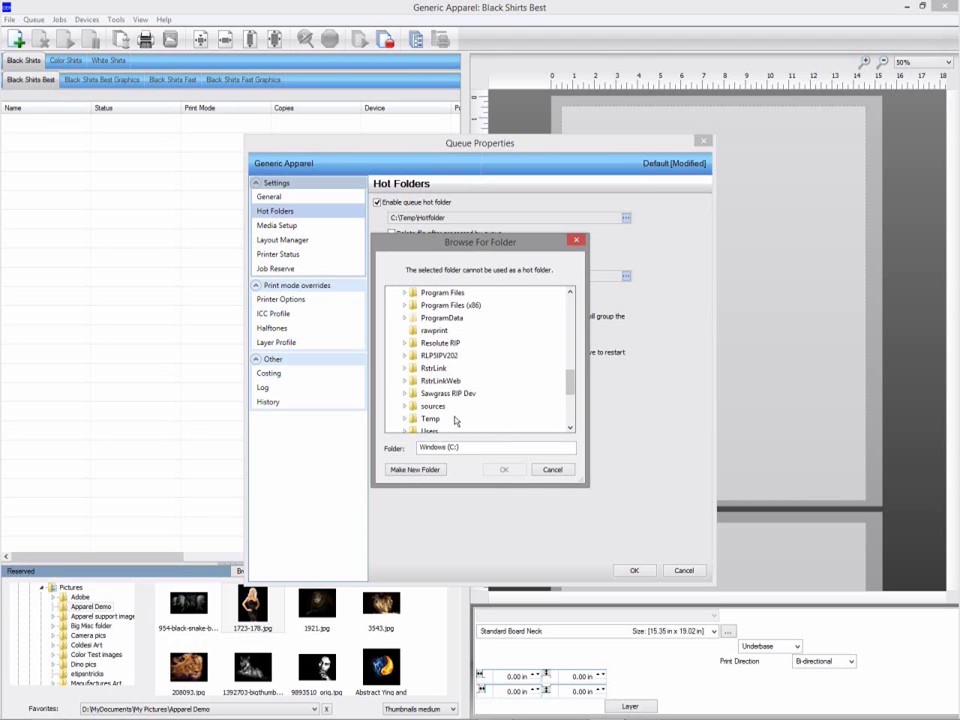
double_click(430, 418)
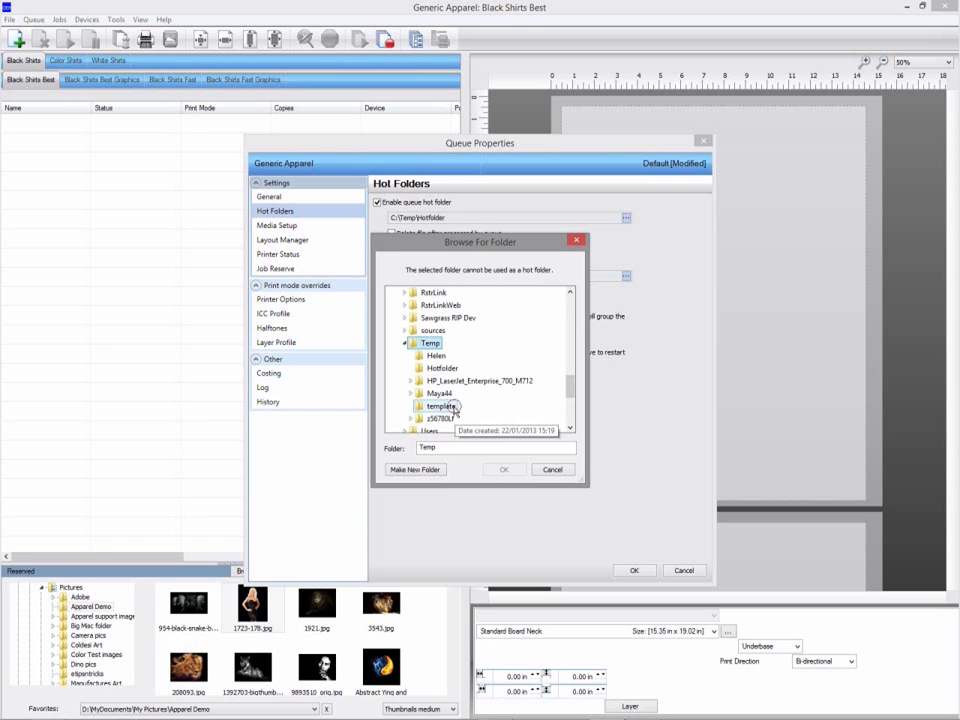
left_click(452, 407)
left_click(505, 470)
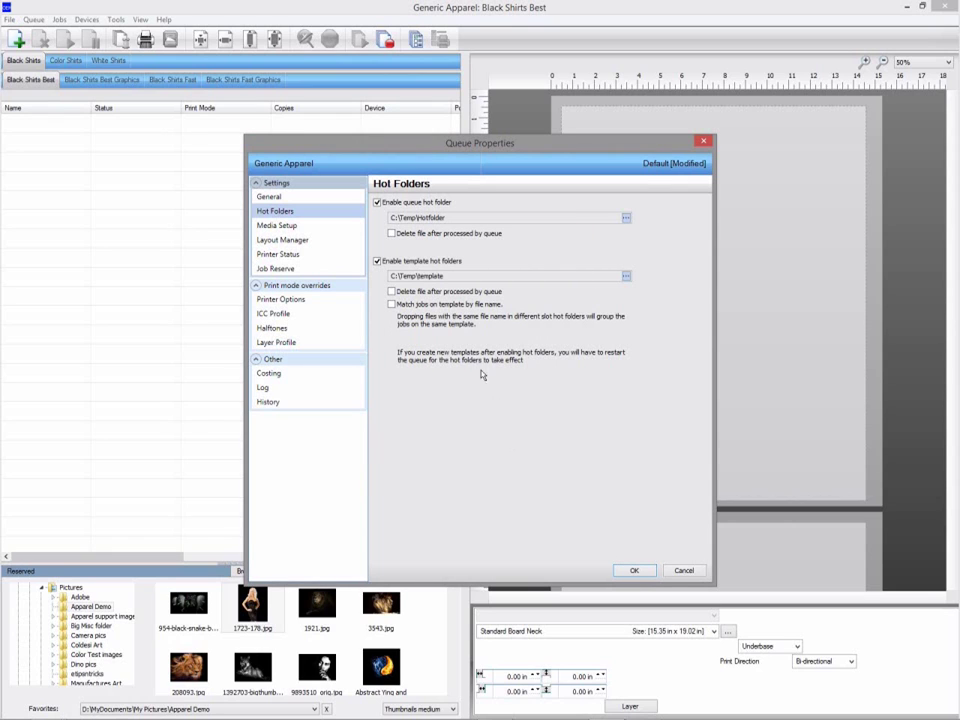
left_click(439, 291)
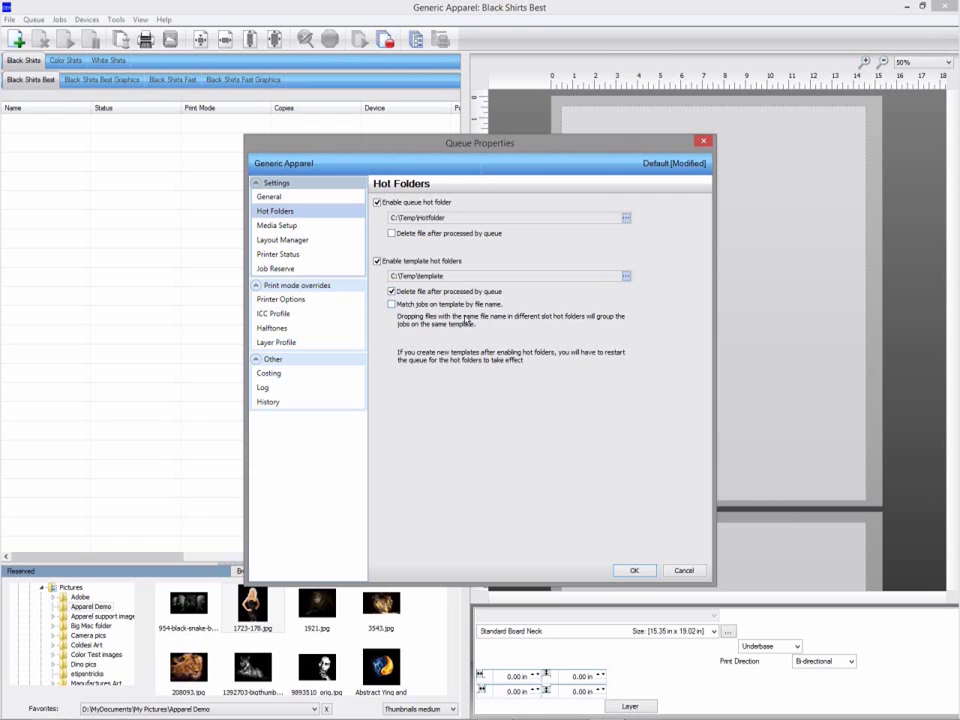
- Close Queue Properties and open C:\Temp\template in File Explorer to view its template subfolders
left_click(633, 570)
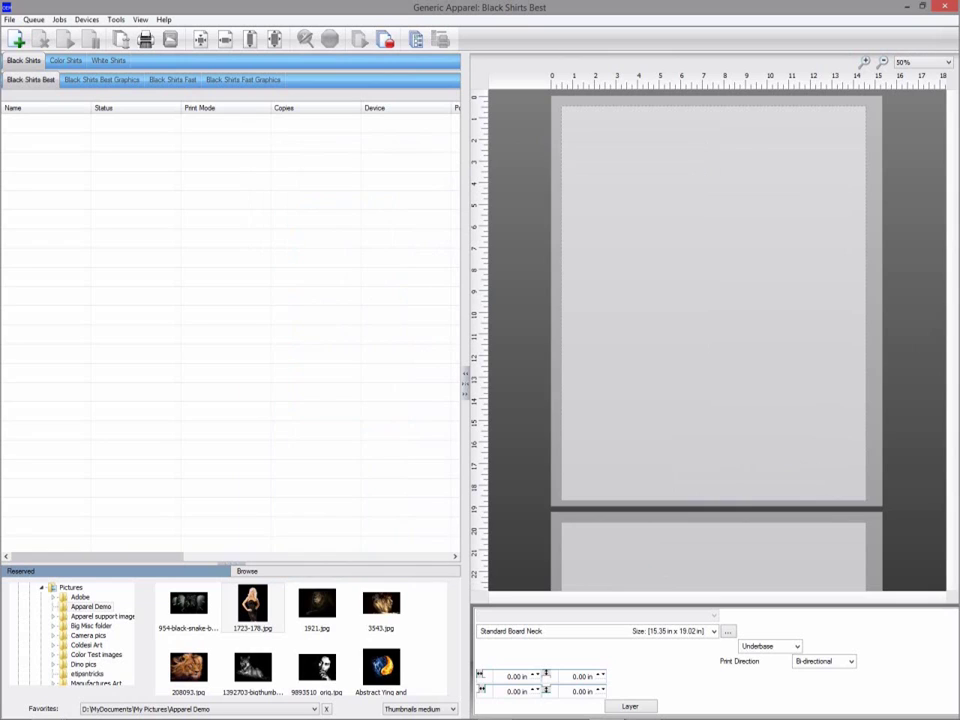
key("alt+Tab")
left_click(651, 287)
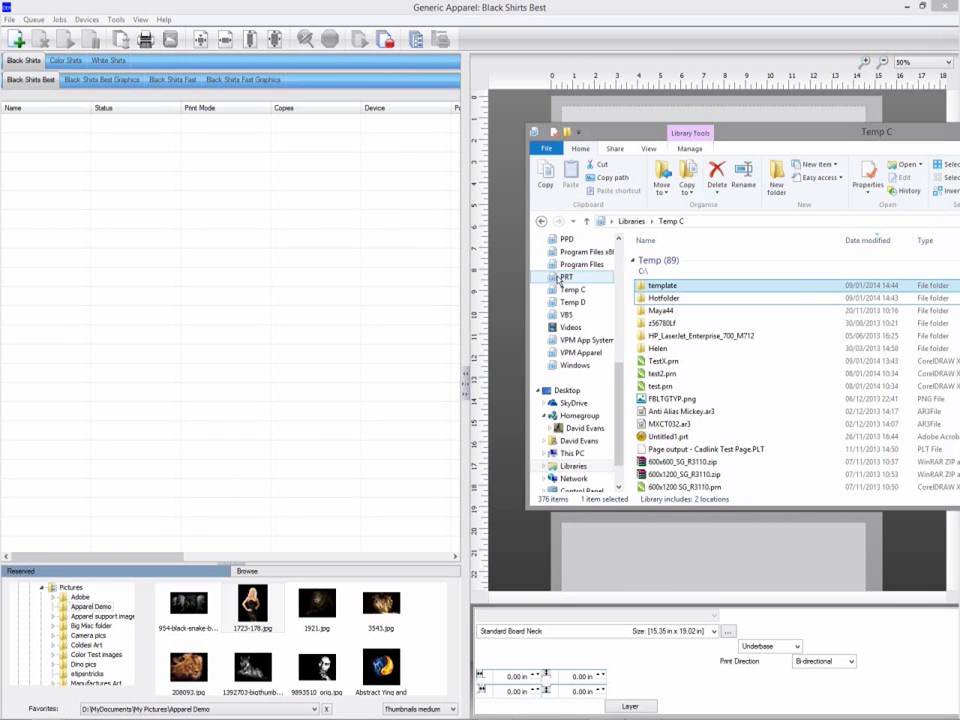
left_click(657, 282)
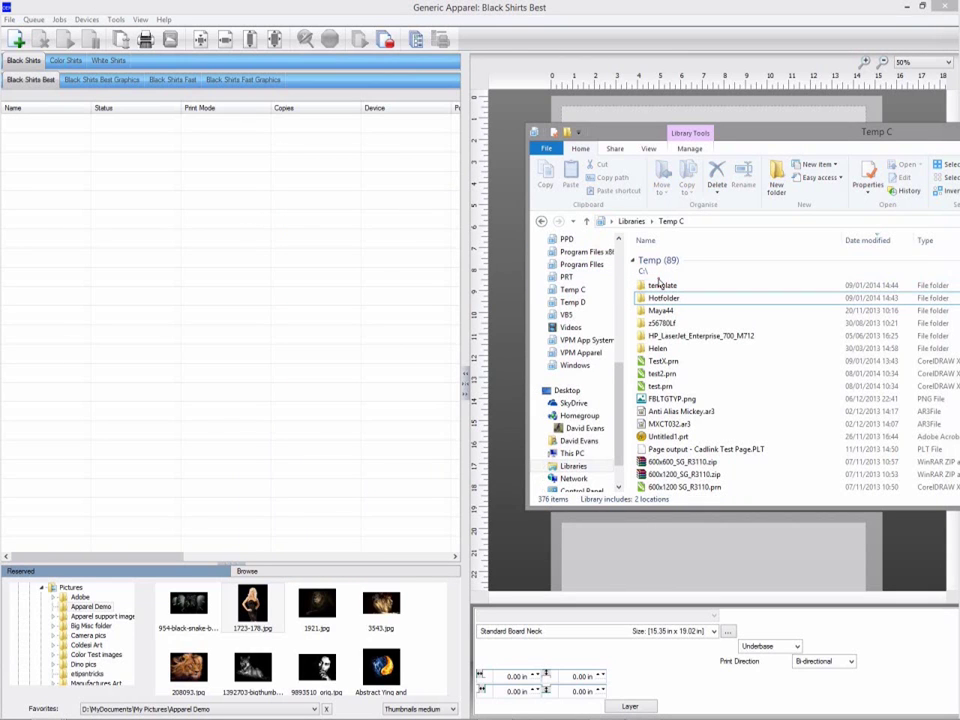
double_click(659, 284)
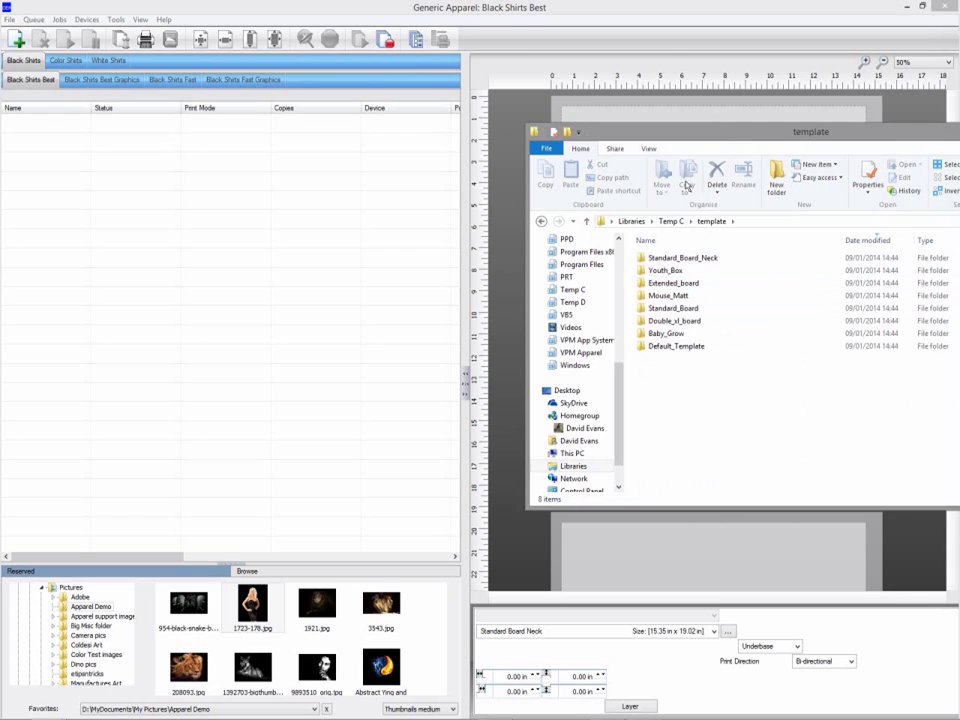
left_click_drag(717, 134, 488, 116)
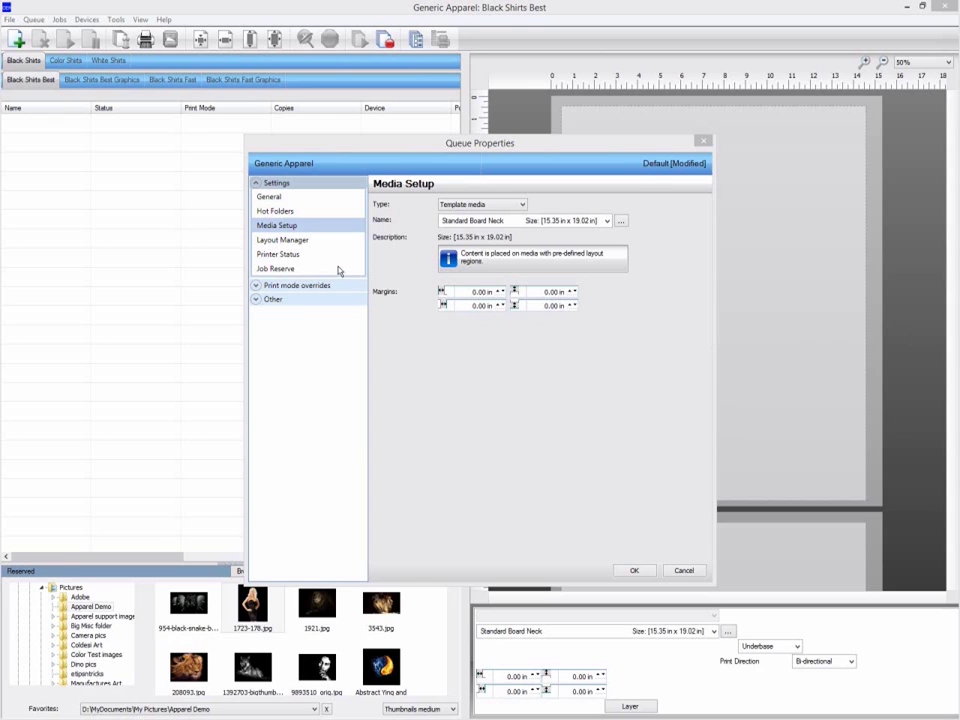
- Show the Layout Manager page of the queue's properties
left_click(291, 241)
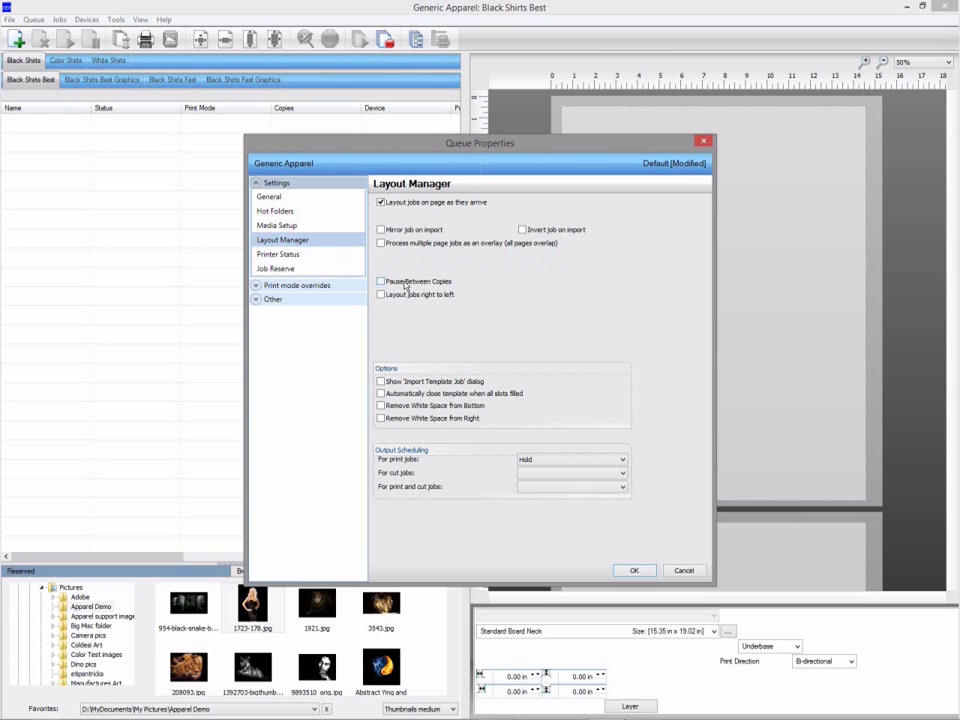
- Leave copy pausing and white-space removal off, and set print jobs to RIP and Print now
left_click(405, 285)
left_click(405, 285)
left_click(409, 405)
left_click(410, 420)
left_click(410, 419)
left_click(412, 410)
left_click(552, 462)
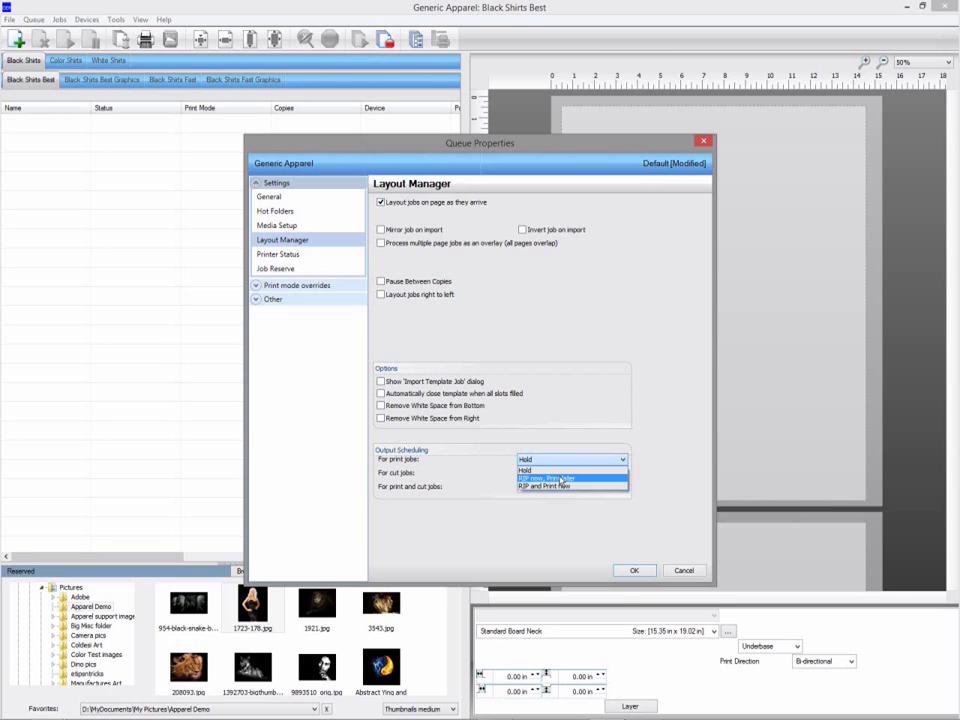
left_click(563, 487)
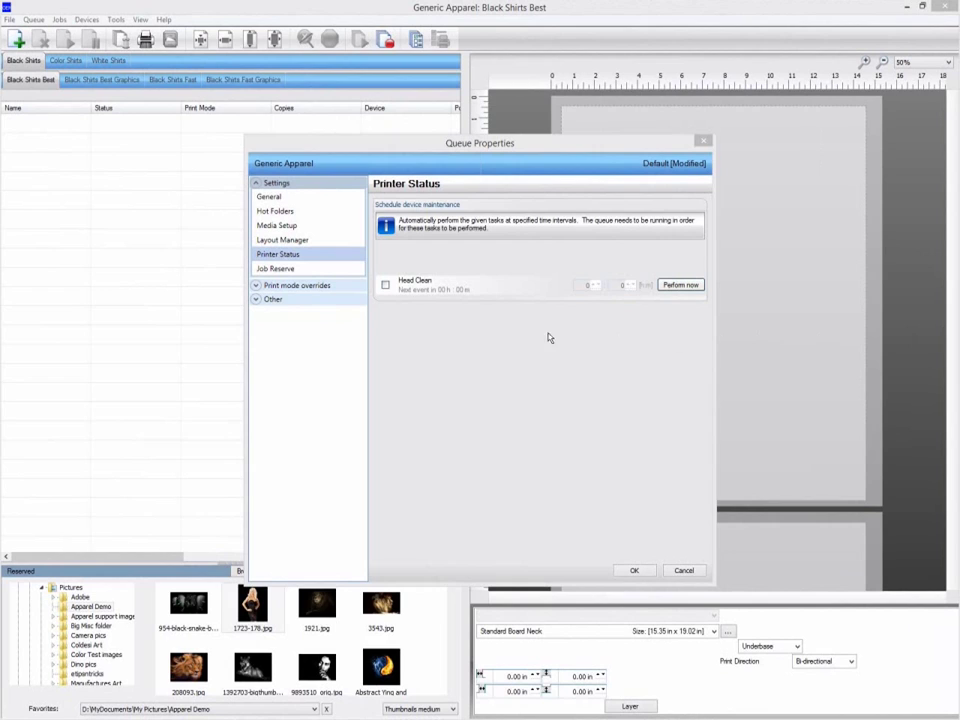
- Enable Head Clean with an interval of 24 h 0 m
left_click(385, 285)
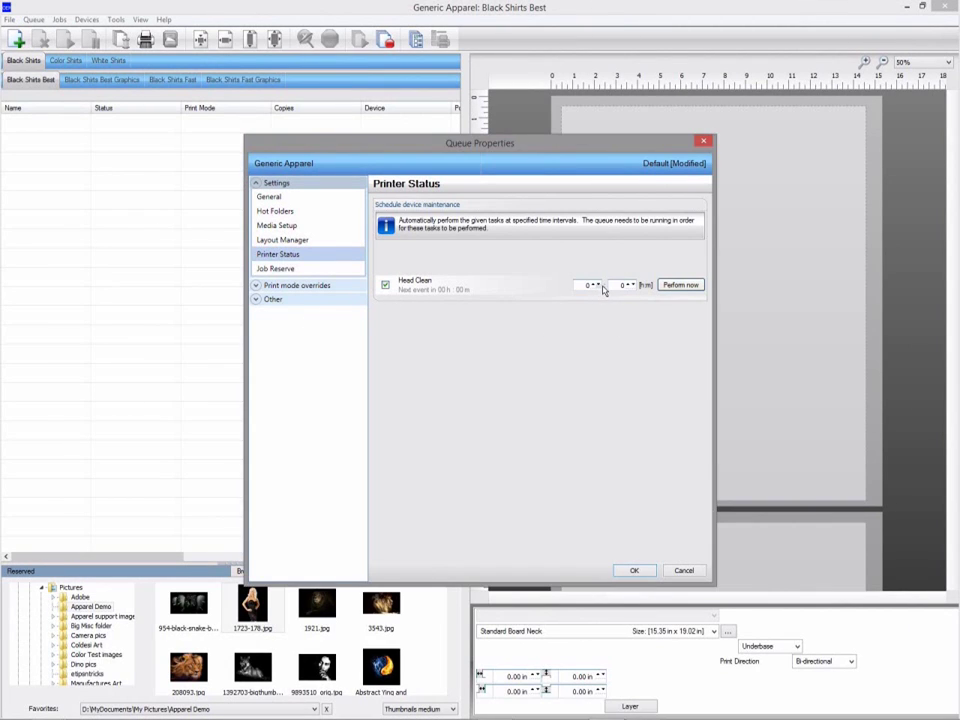
left_click(589, 287)
type("24")
left_click(623, 286)
type("0")
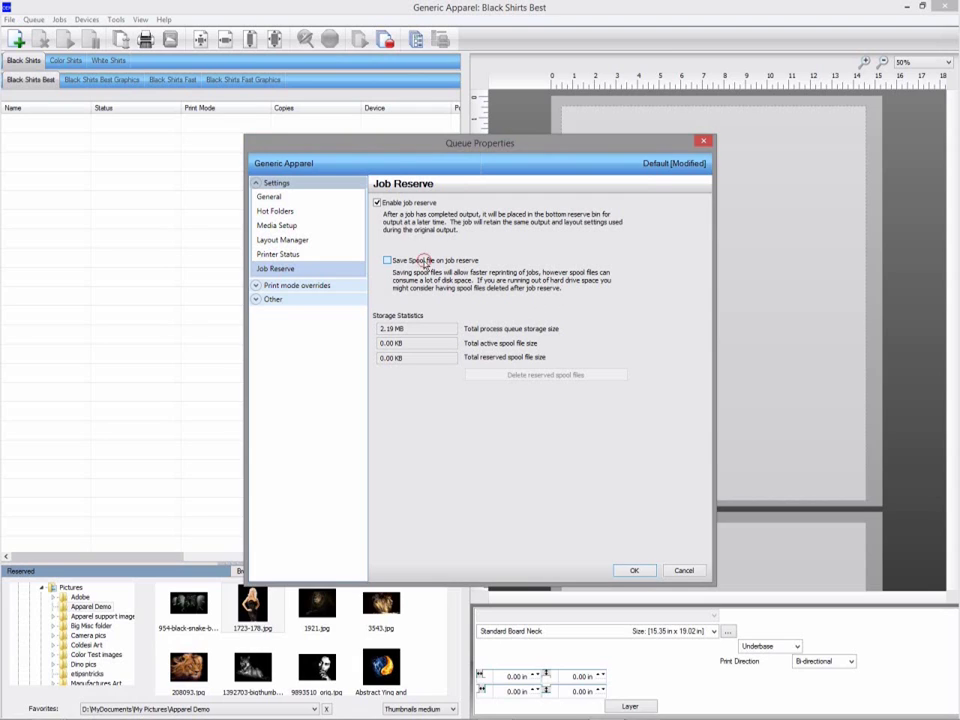
- Tick Save Spool file on job reserve
left_click(426, 262)
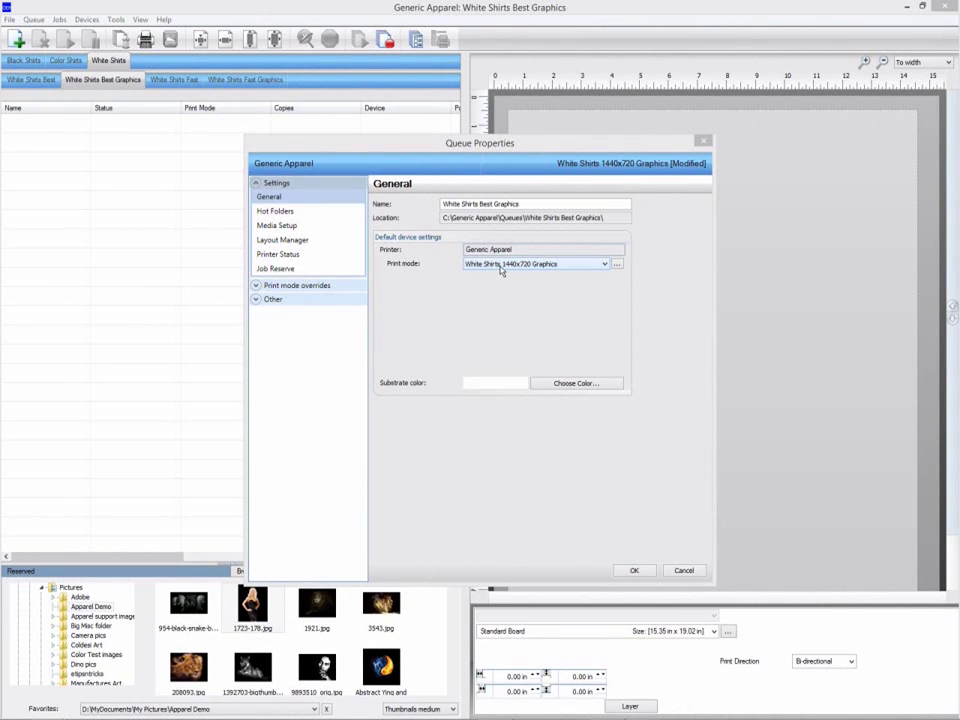
left_click(502, 265)
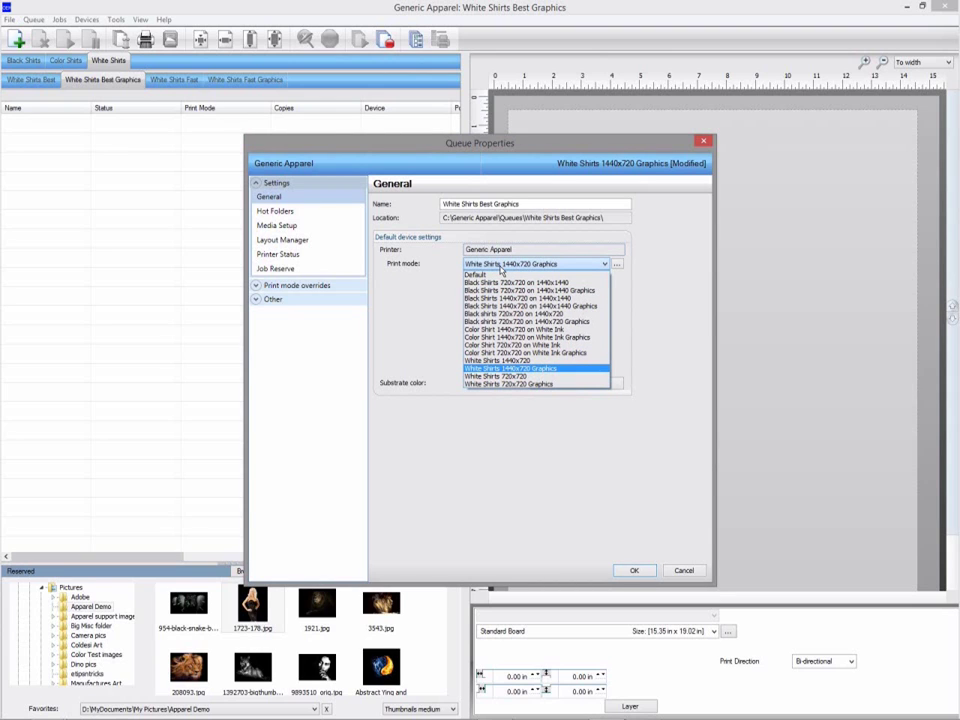
left_click(405, 263)
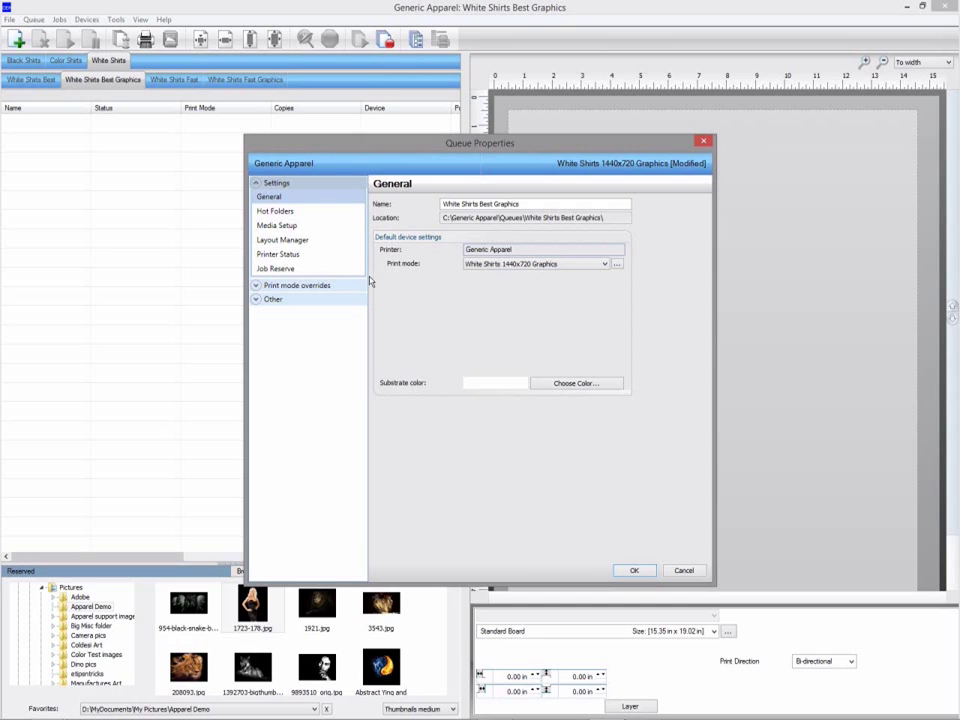
- In ICC Profile overrides, set line-art RGB and CMYK rendering to Relative
left_click(313, 285)
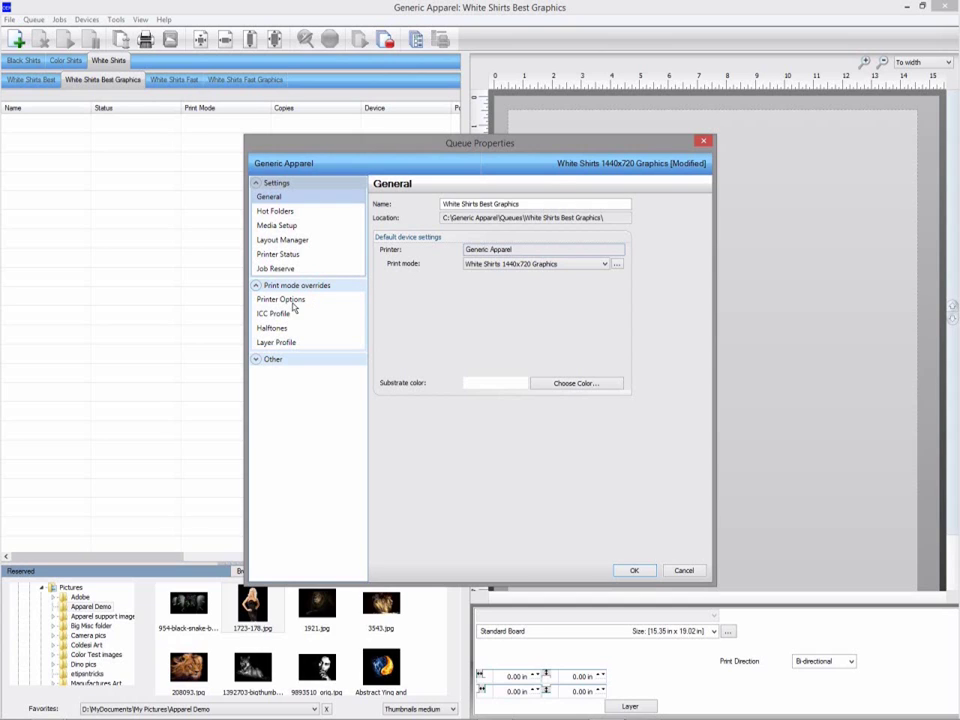
left_click(292, 299)
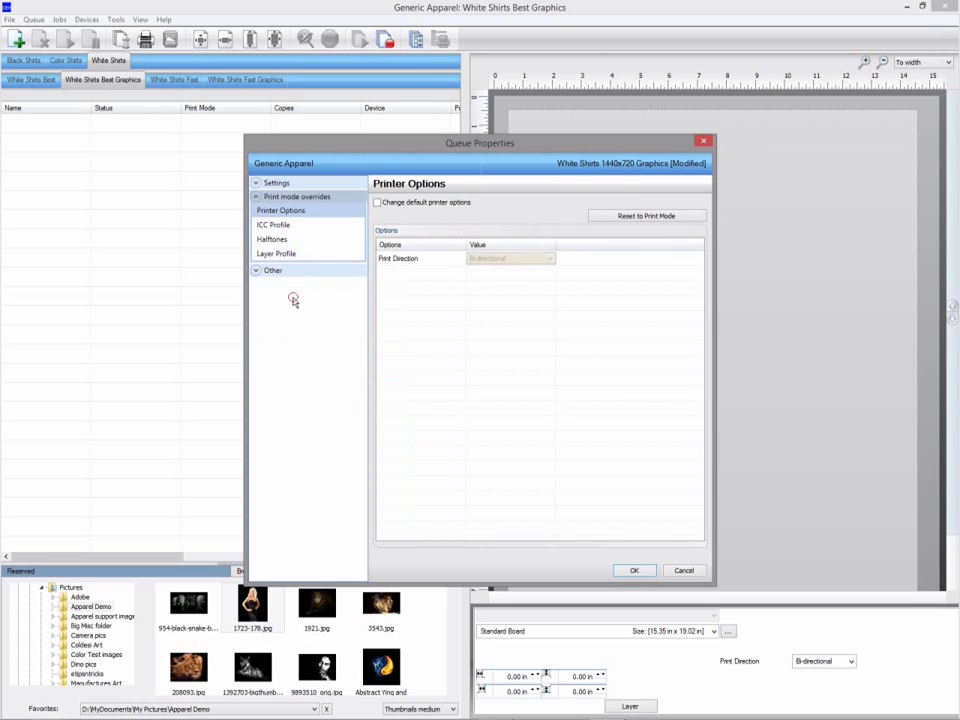
left_click(274, 225)
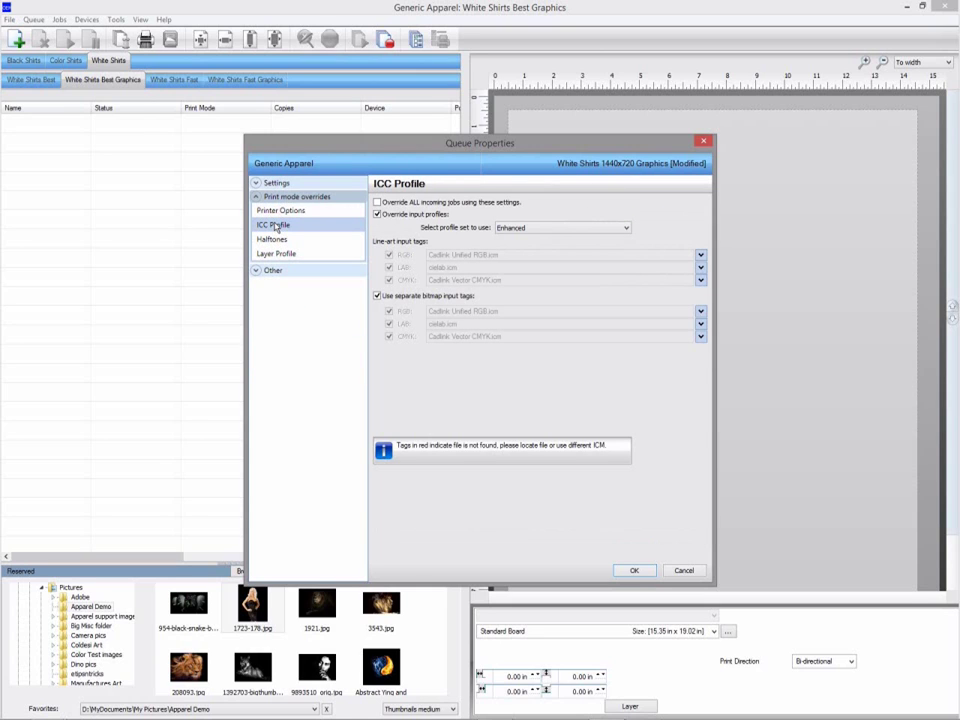
left_click(701, 256)
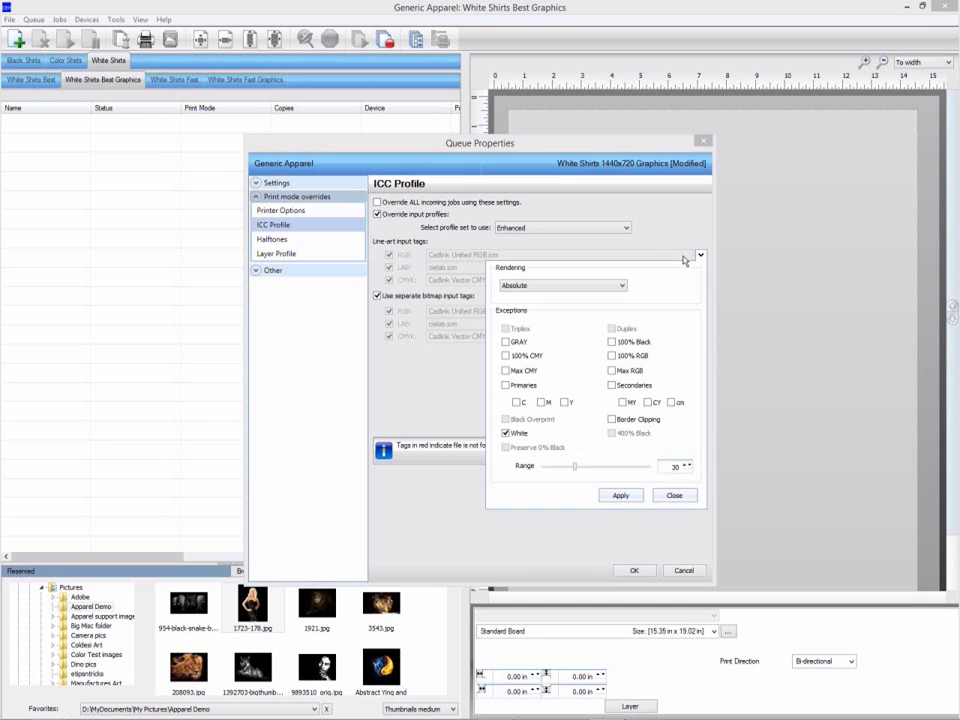
left_click(580, 287)
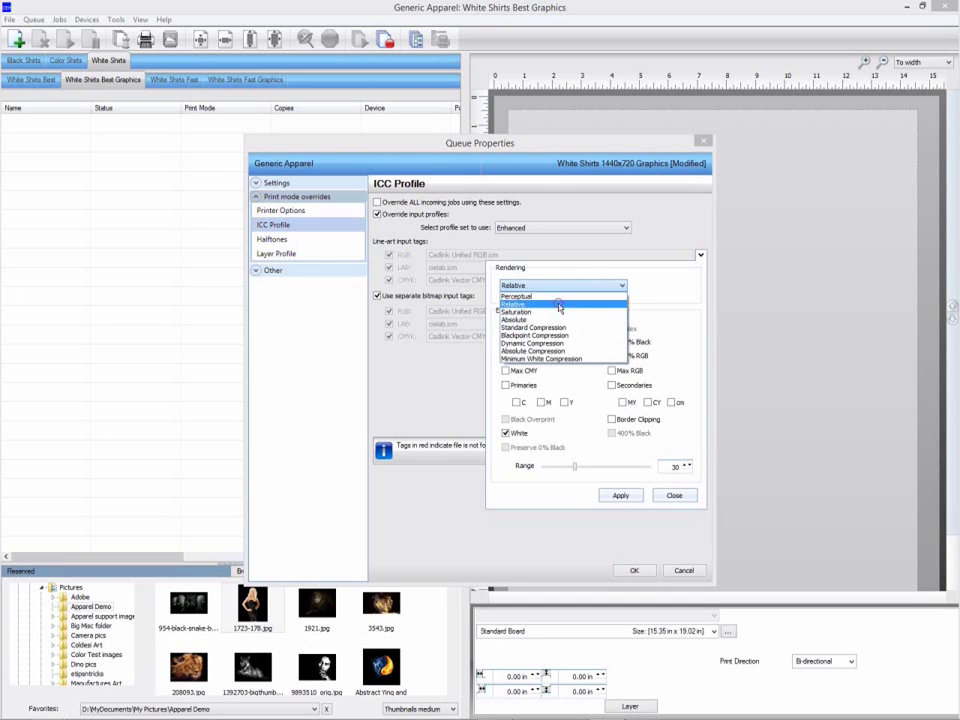
left_click(558, 303)
left_click(621, 495)
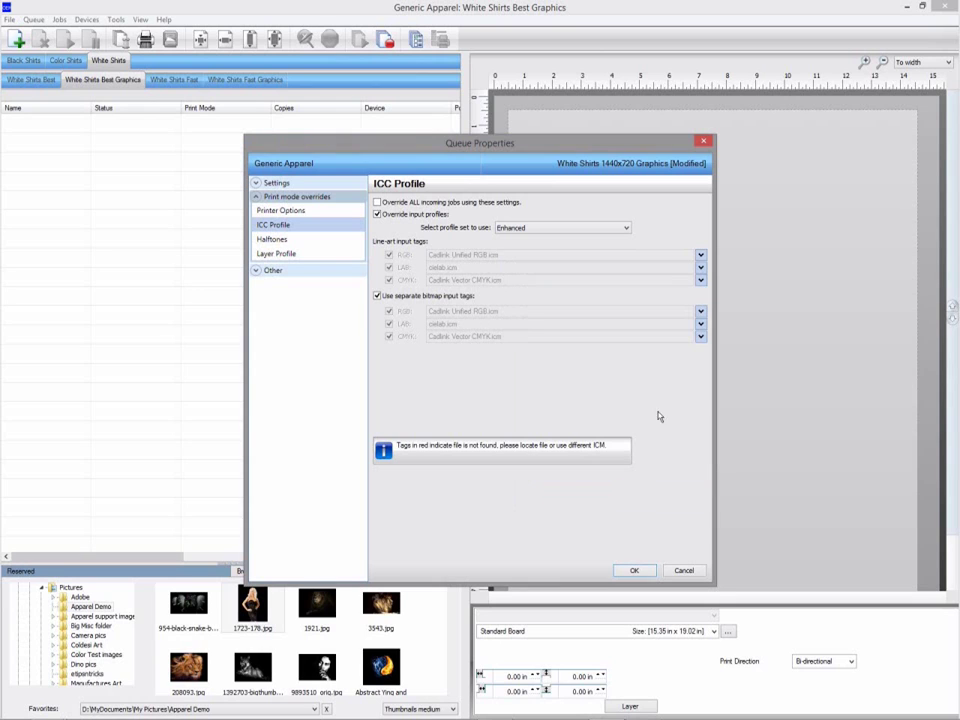
left_click(701, 280)
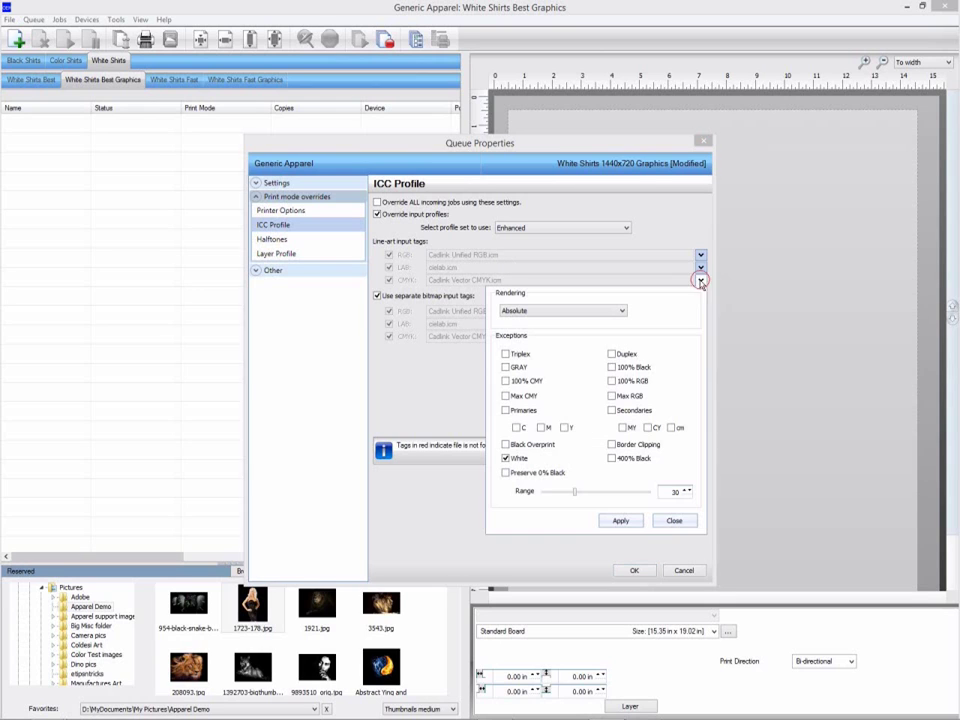
left_click(562, 311)
left_click(550, 331)
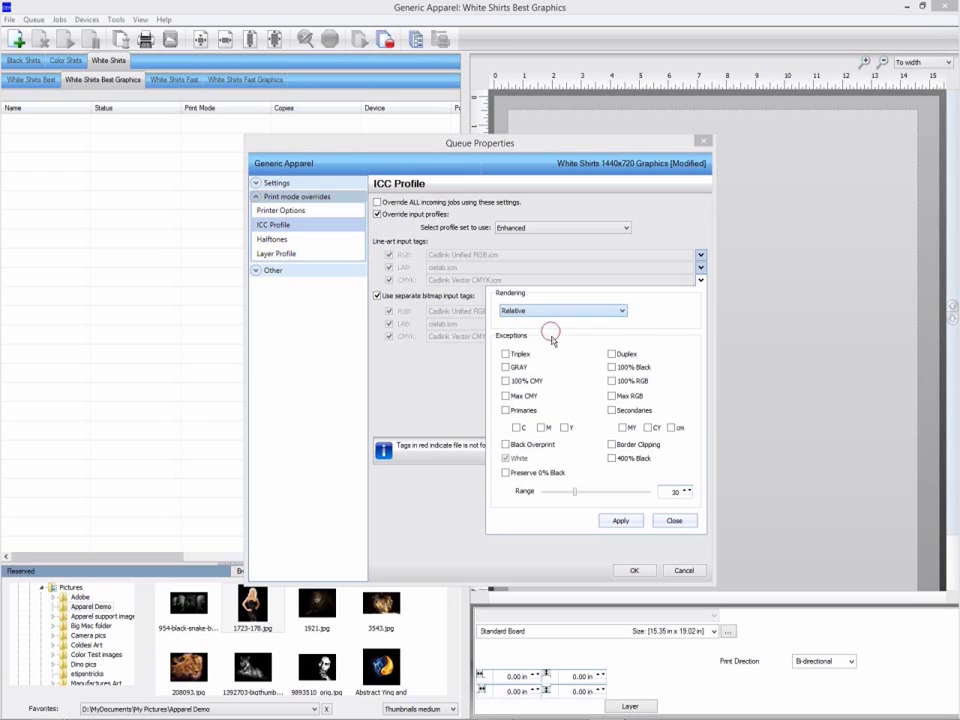
left_click(621, 521)
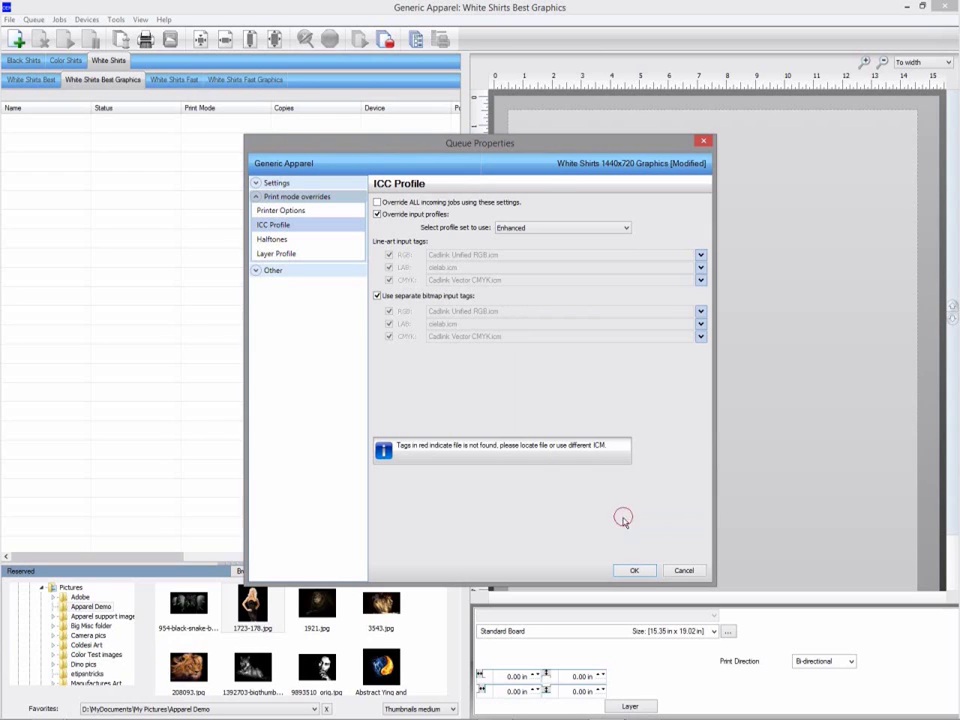
- Set bitmap RGB and bitmap CMYK rendering to Relative
left_click(701, 313)
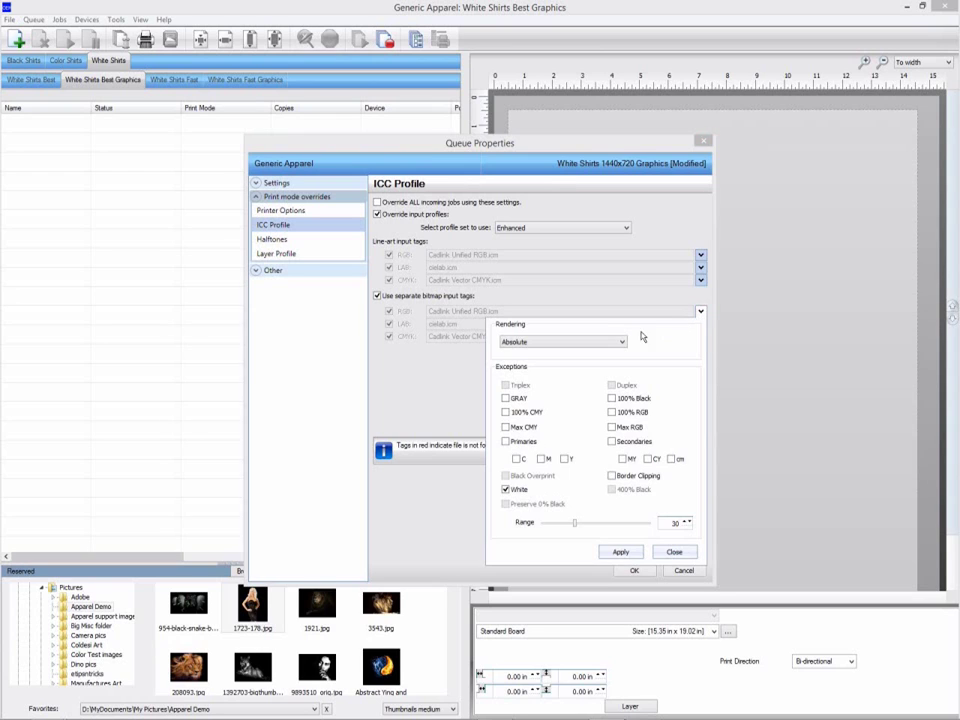
left_click(530, 342)
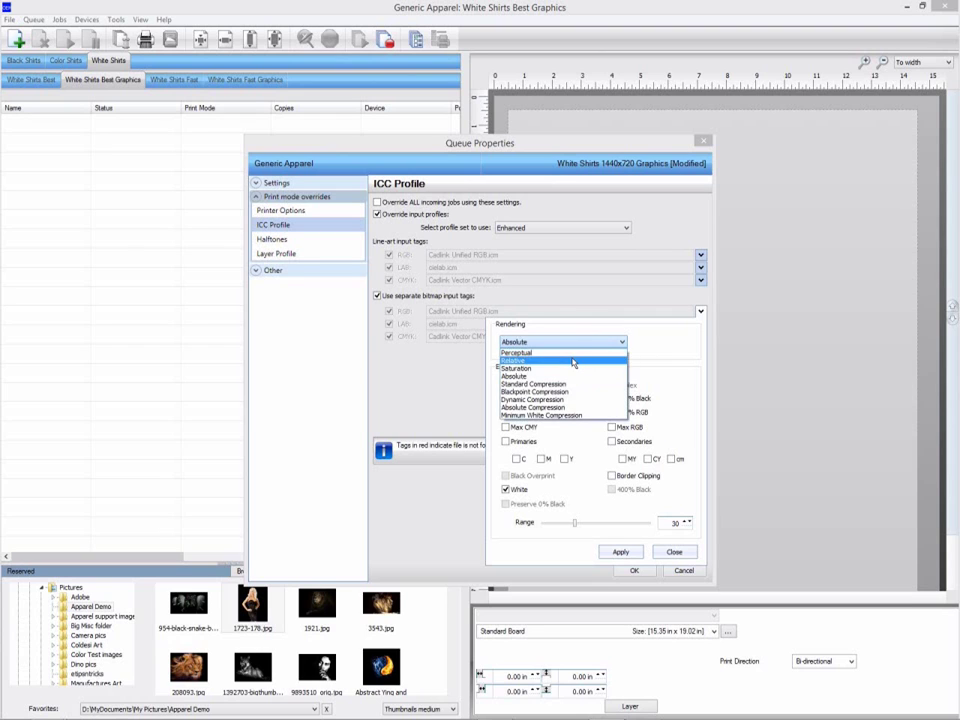
left_click(577, 361)
left_click(630, 552)
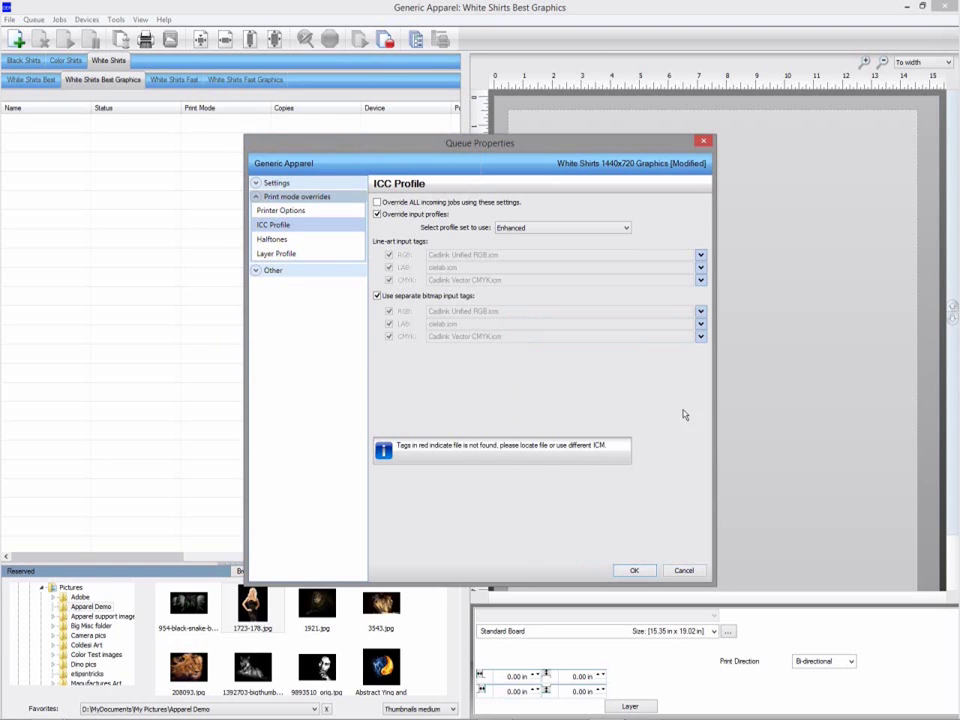
left_click(701, 337)
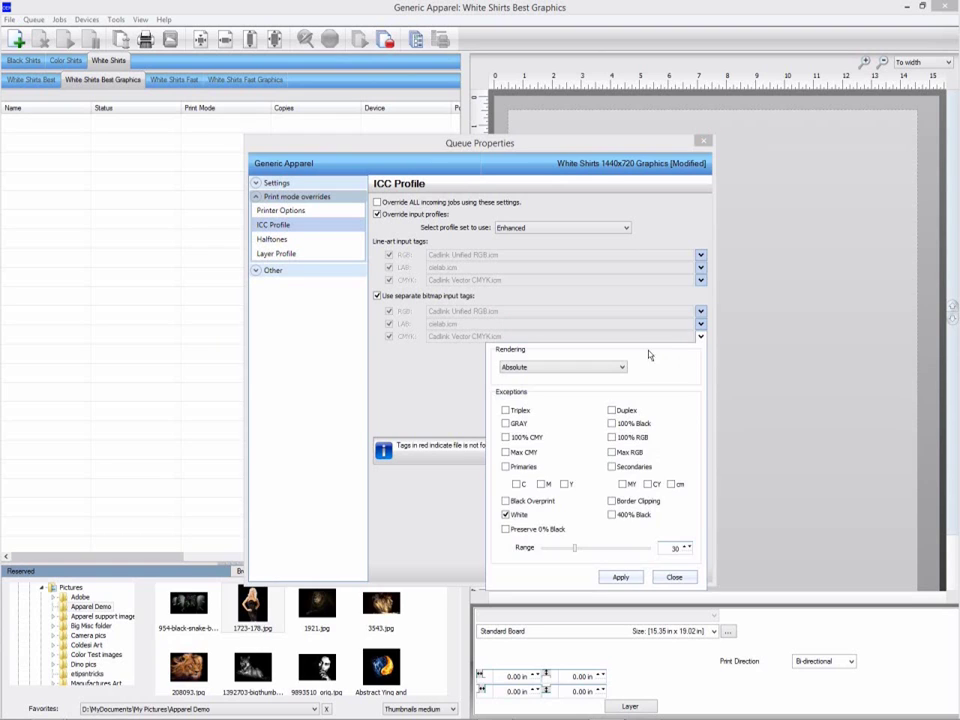
left_click(585, 367)
left_click(577, 386)
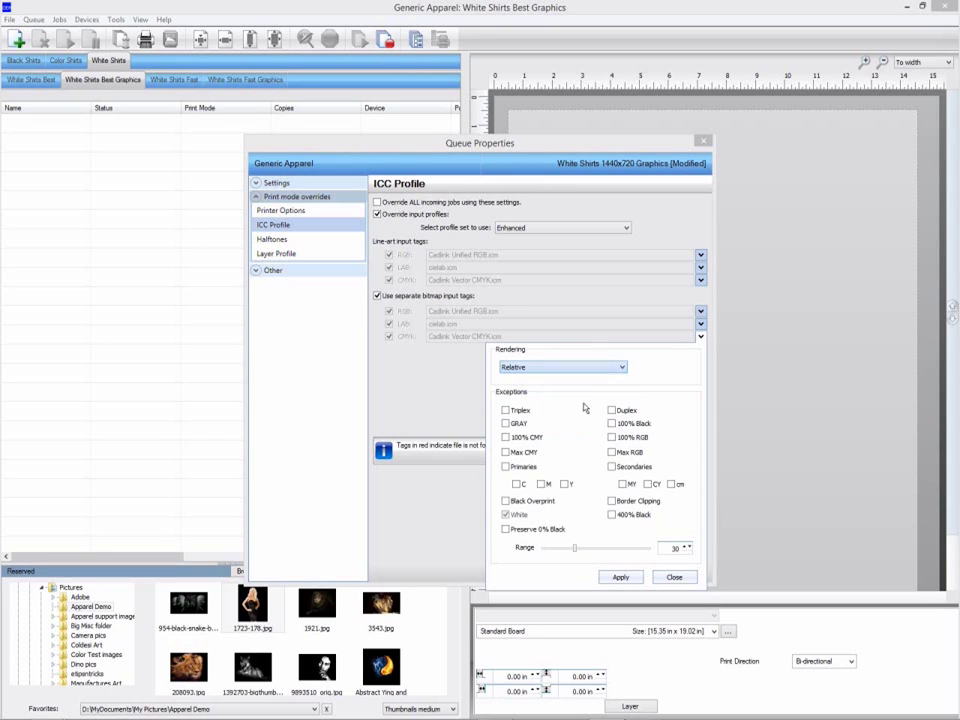
left_click(620, 577)
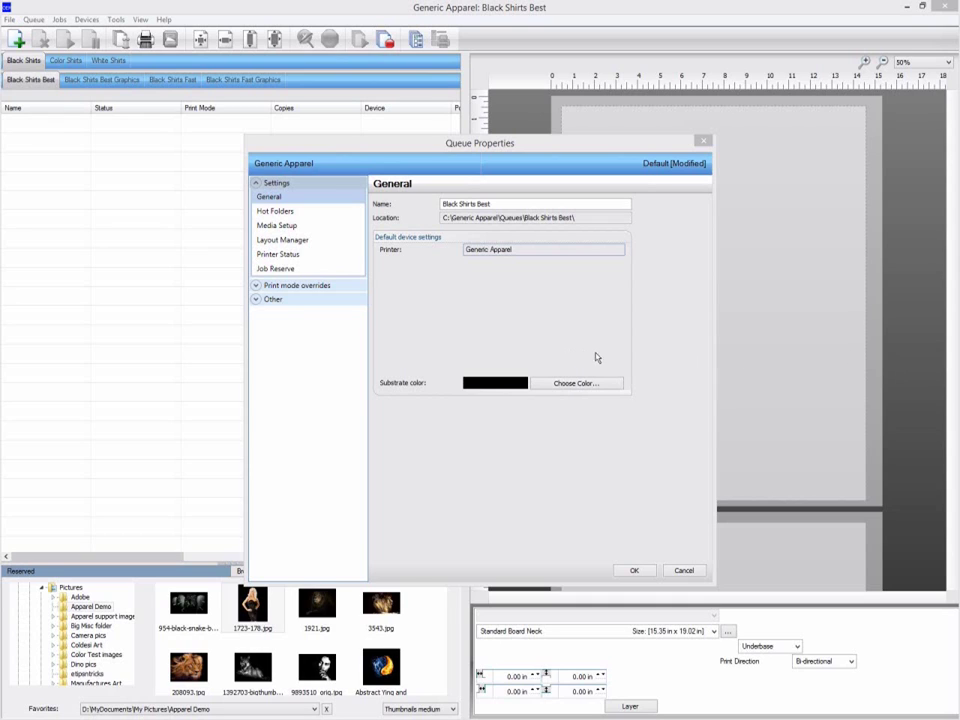
- Show the Black Shirts Best Layer Profile via Print mode overrides > Printer Options
left_click(303, 288)
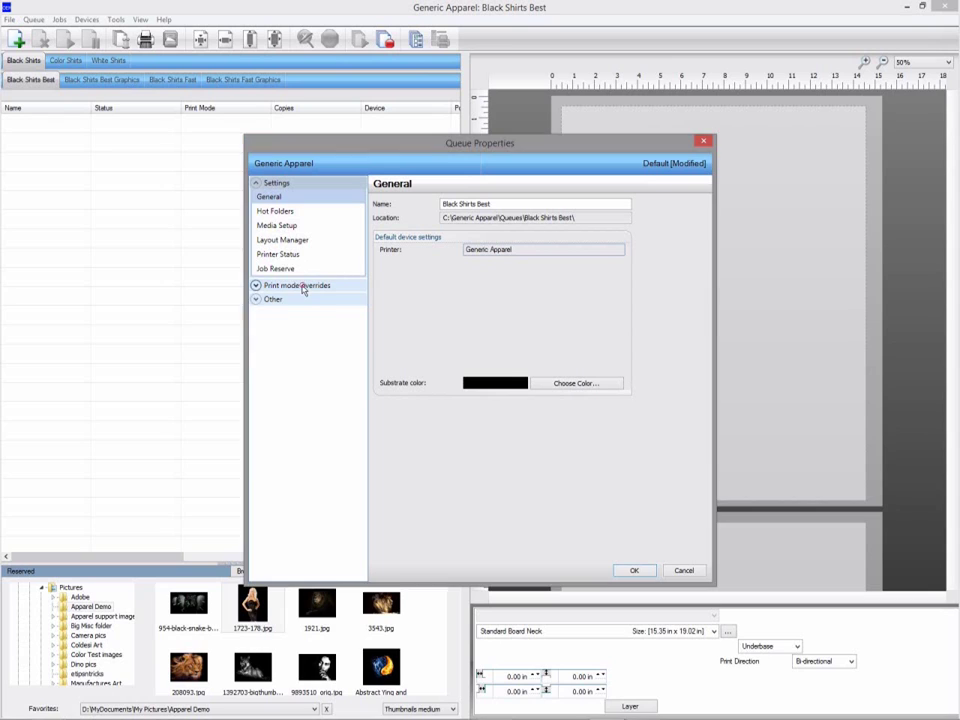
left_click(296, 299)
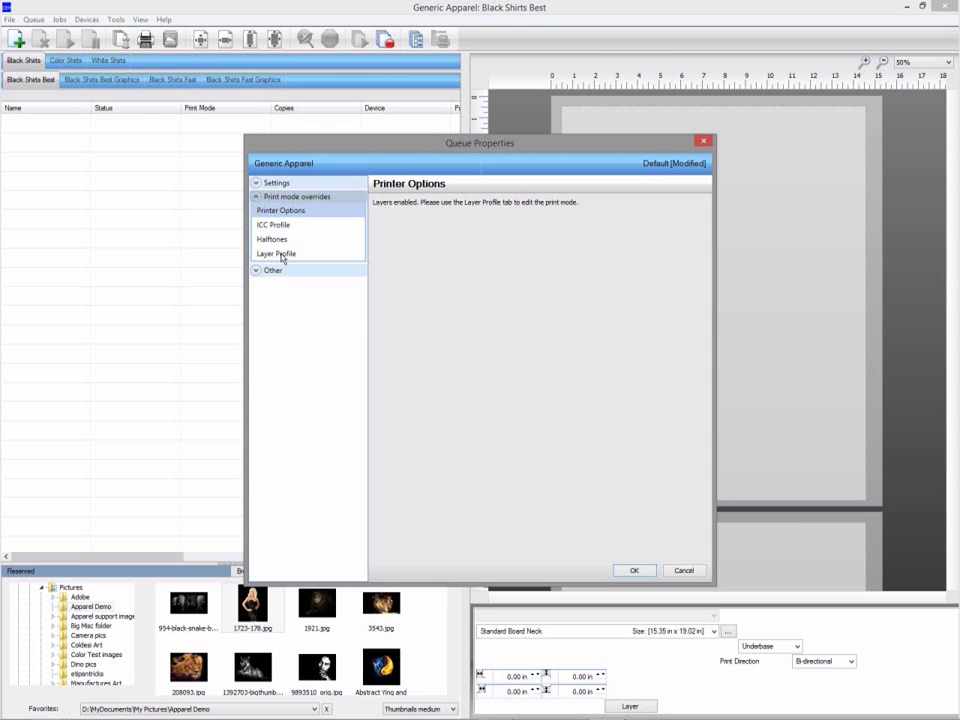
left_click(283, 256)
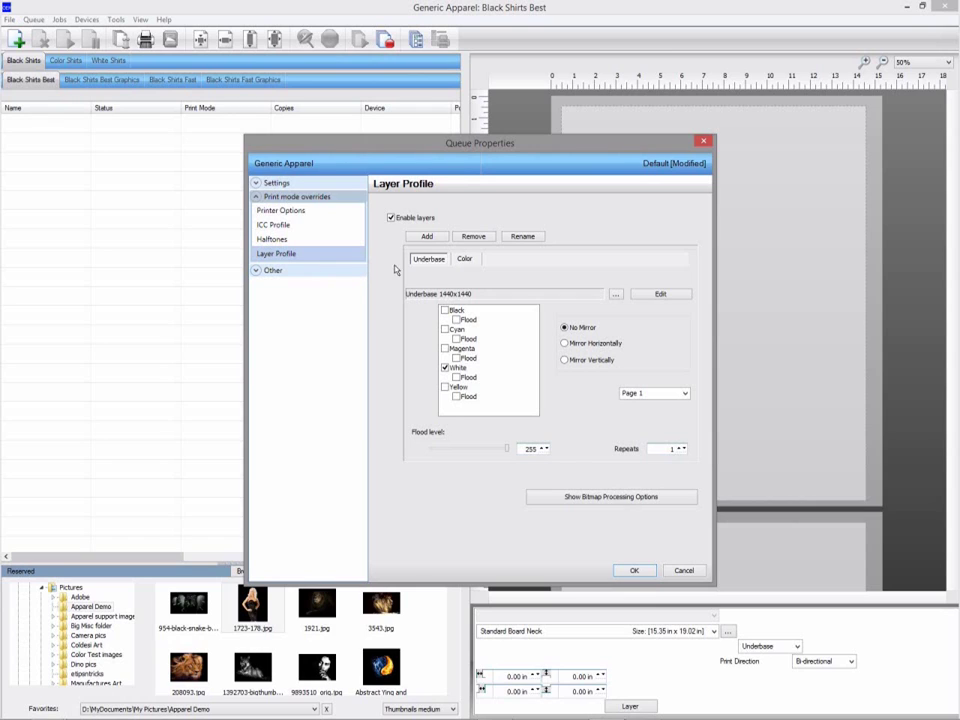
left_click(461, 259)
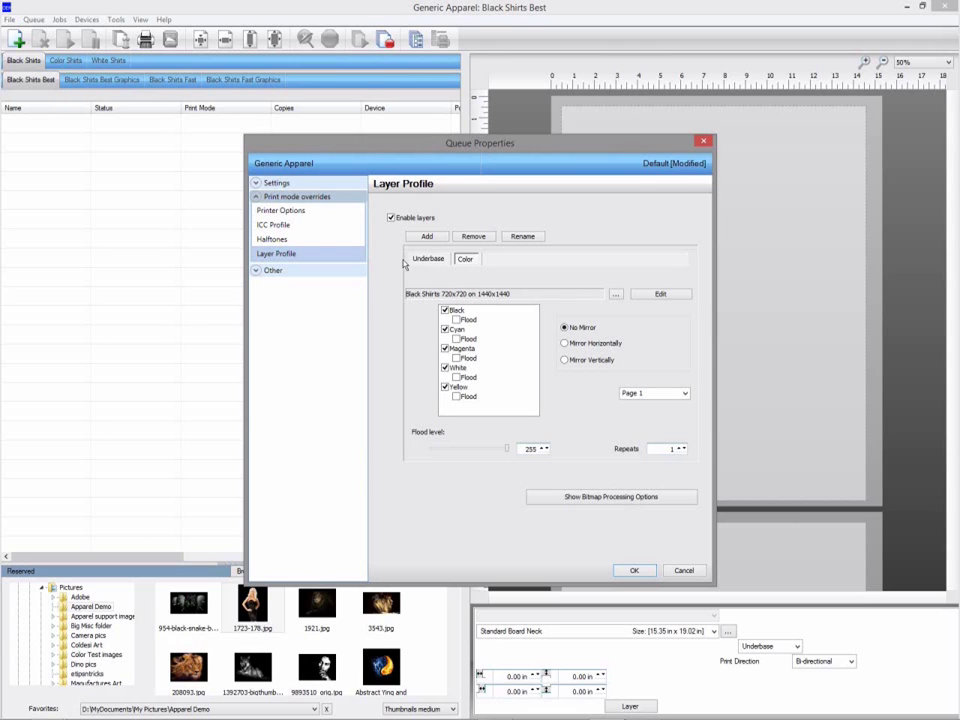
left_click(428, 260)
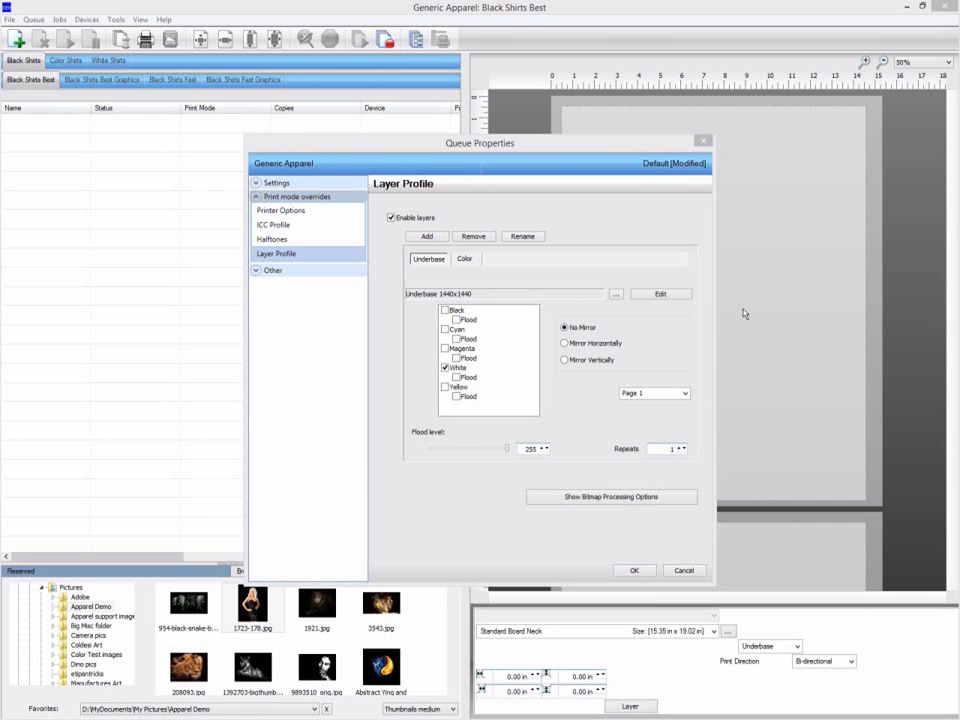
- Set the Underbase layer's print mode to Underbase 1440x720
left_click(613, 295)
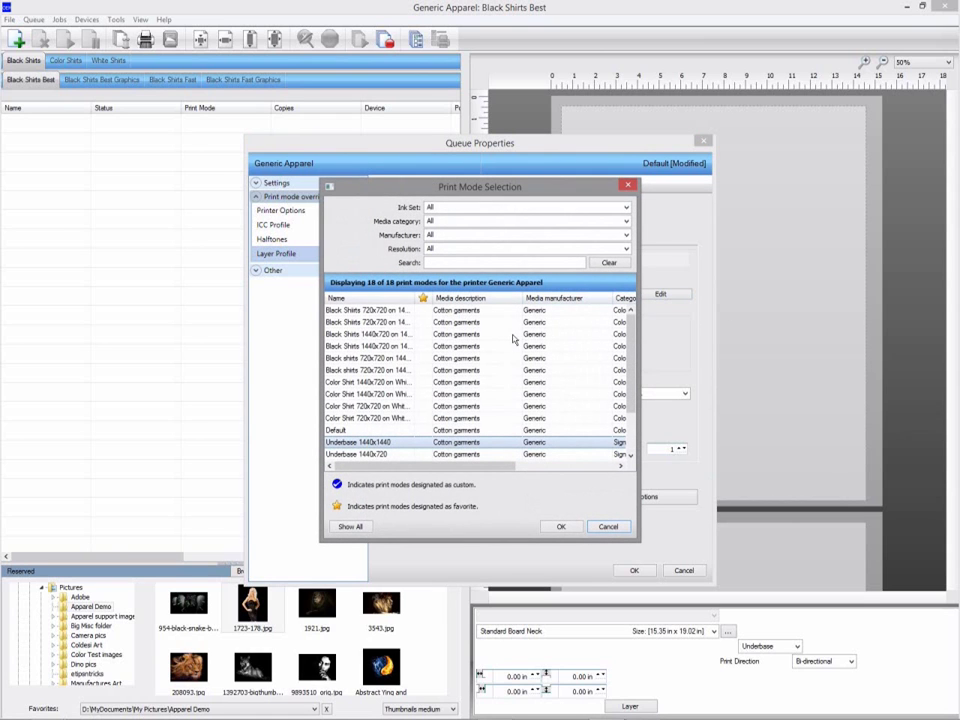
left_click(385, 455)
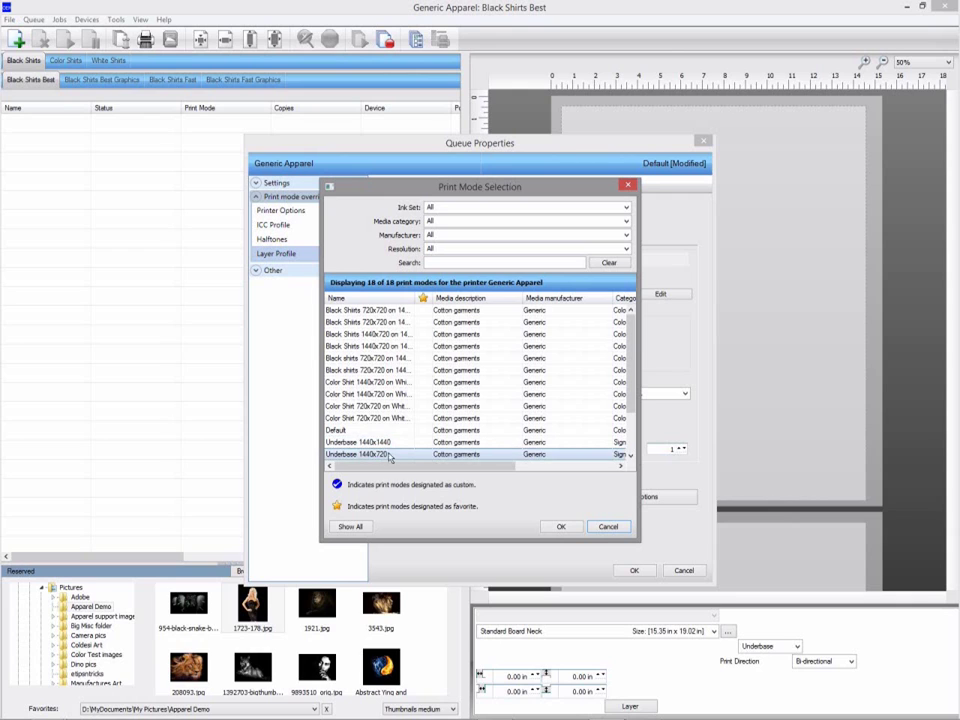
left_click(562, 527)
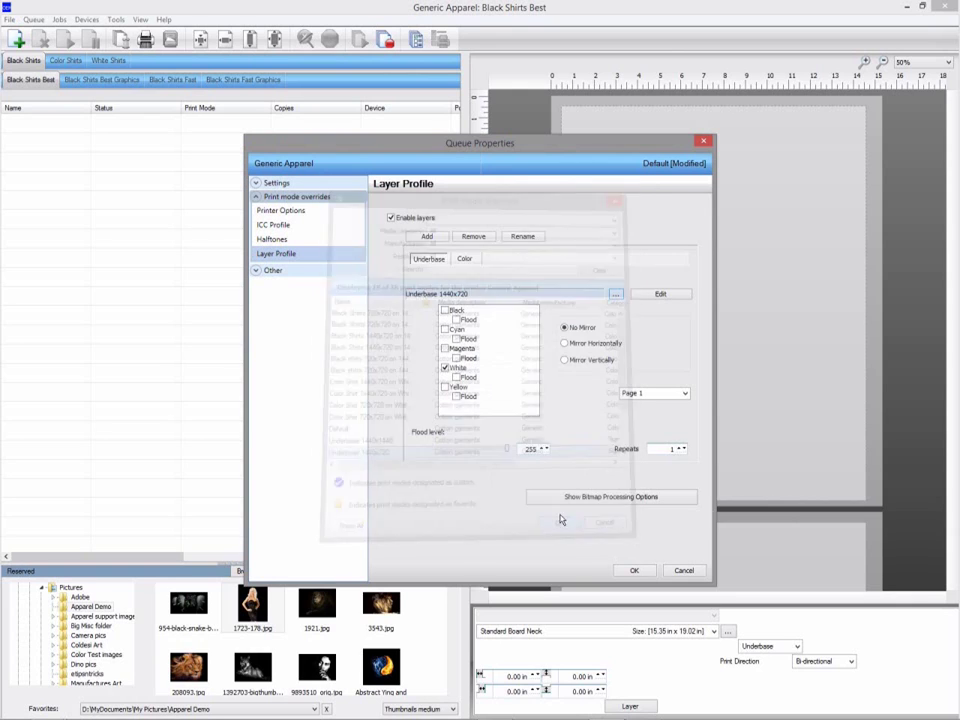
- Set the Color layer's print mode to Black Shirts 1440x720 on 1440x1440 Graphics
left_click(465, 260)
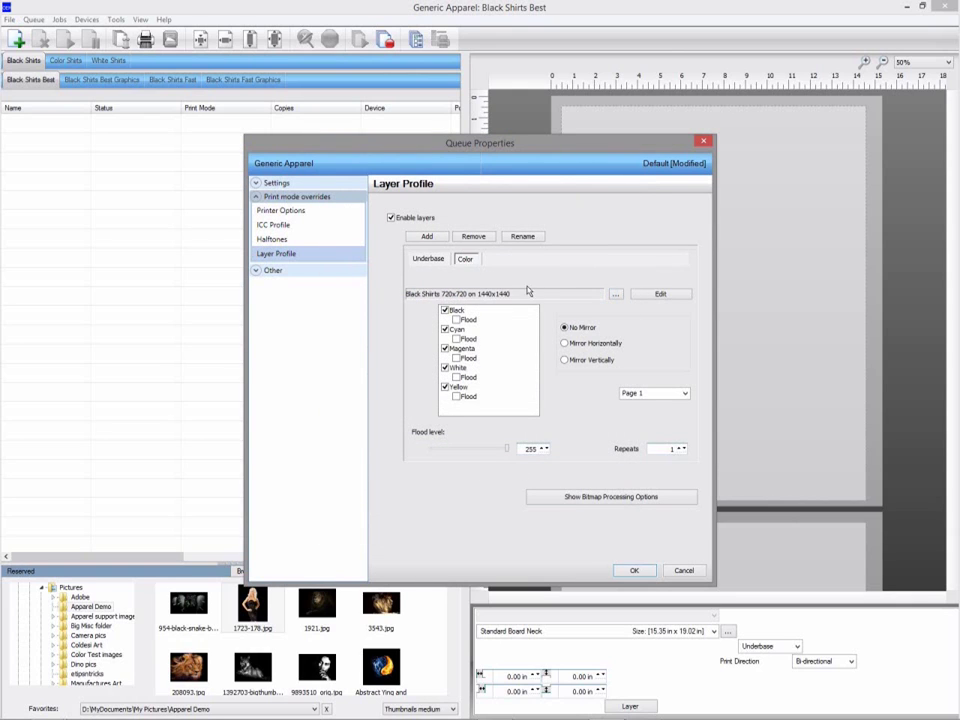
left_click(616, 297)
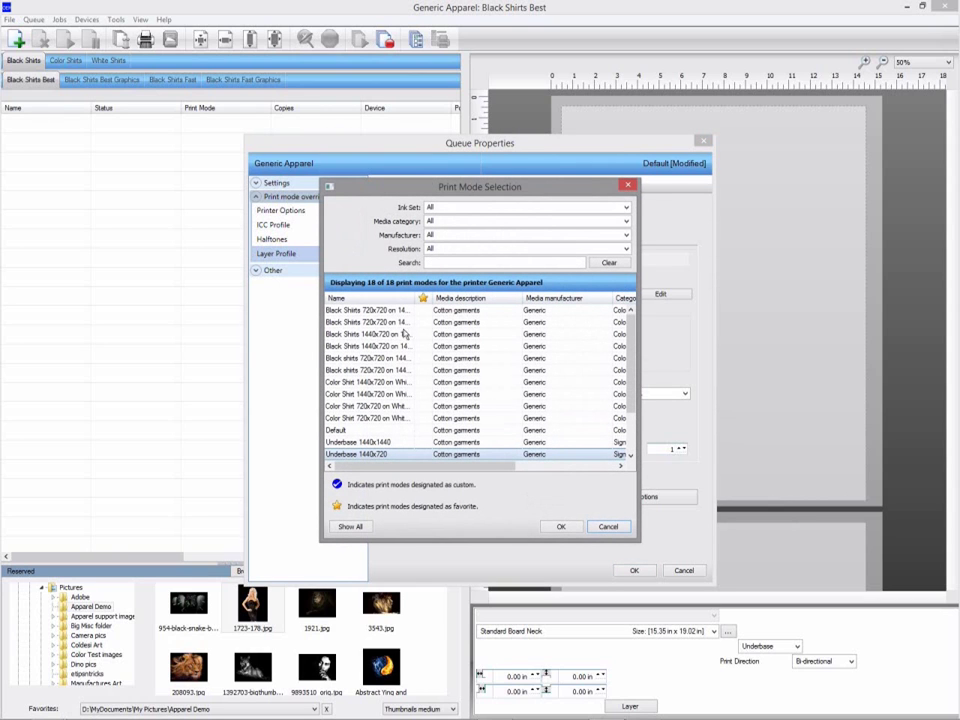
left_click(397, 347)
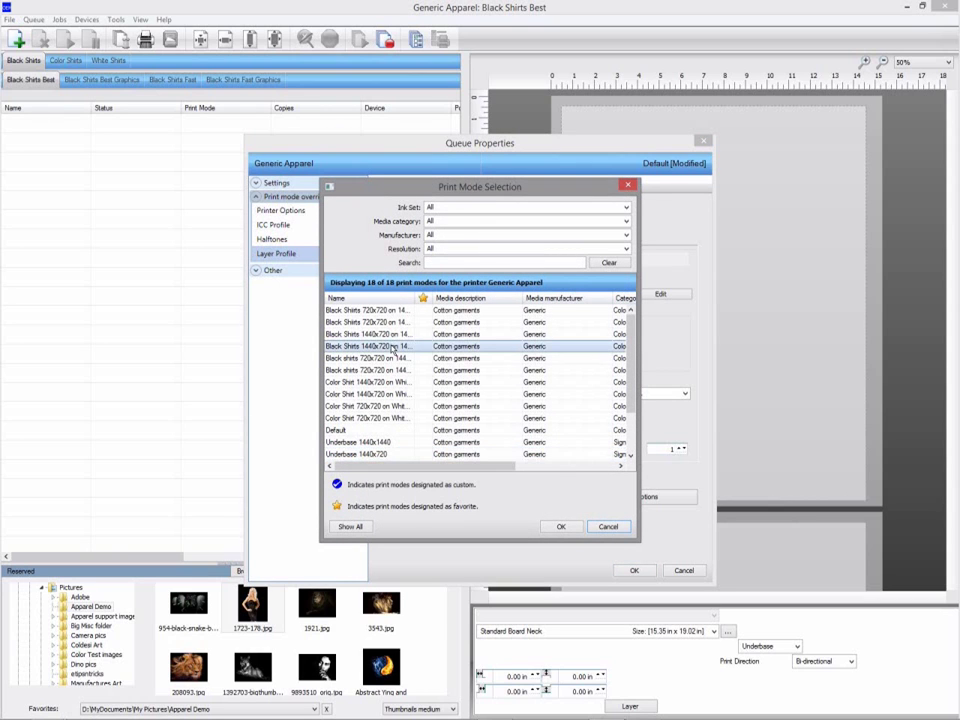
left_click(561, 527)
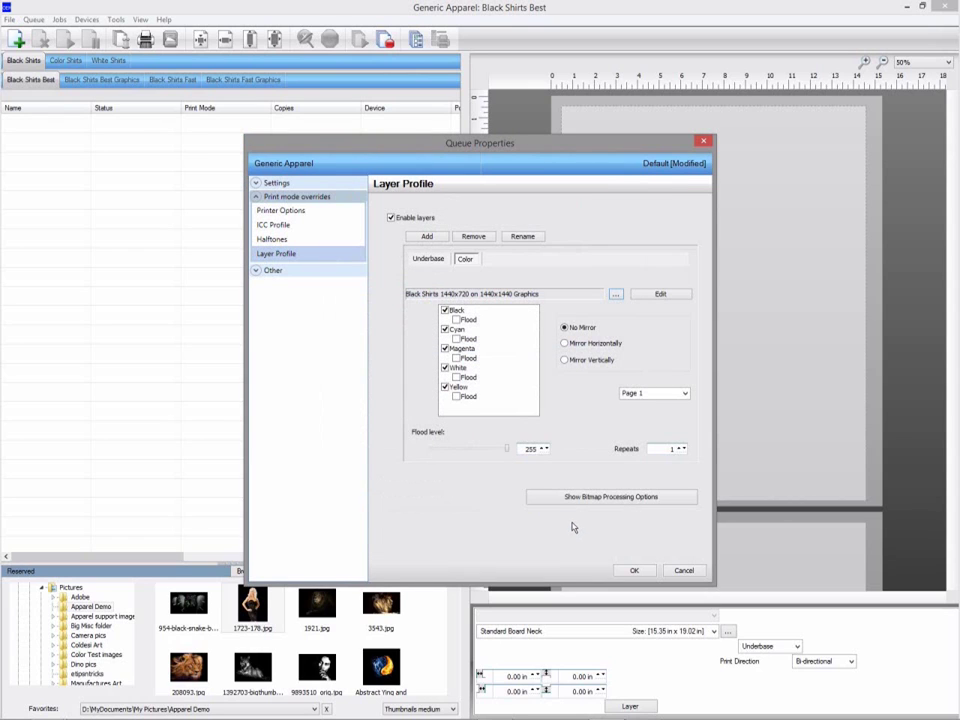
- Inspect the colour print mode's properties and the RGB profile's rendering exceptions, then close both unchanged
left_click(657, 296)
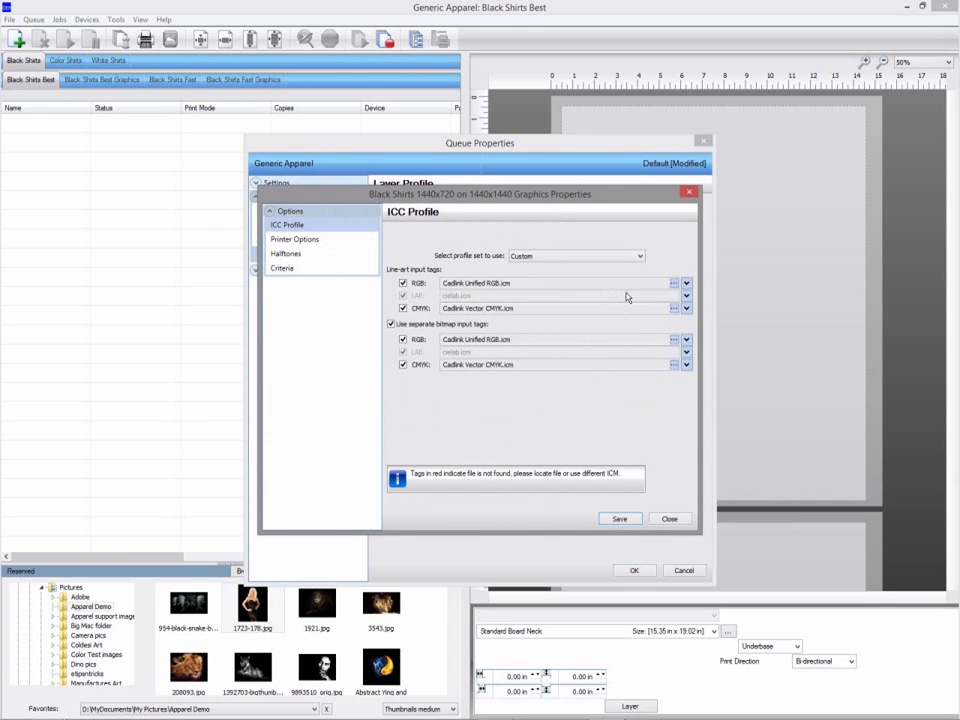
left_click(686, 286)
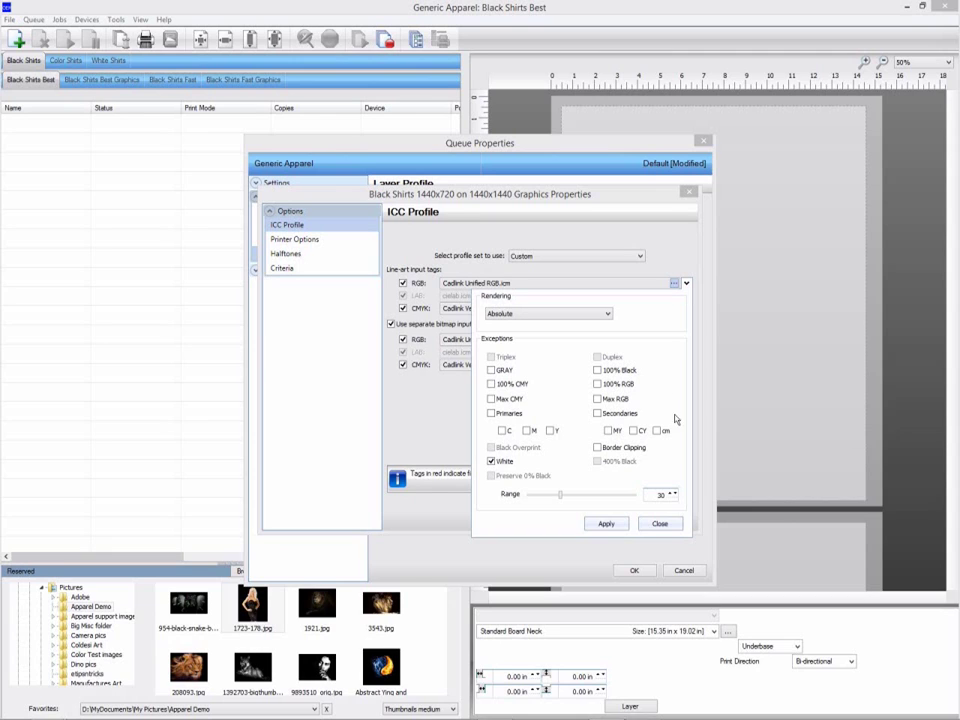
left_click(659, 528)
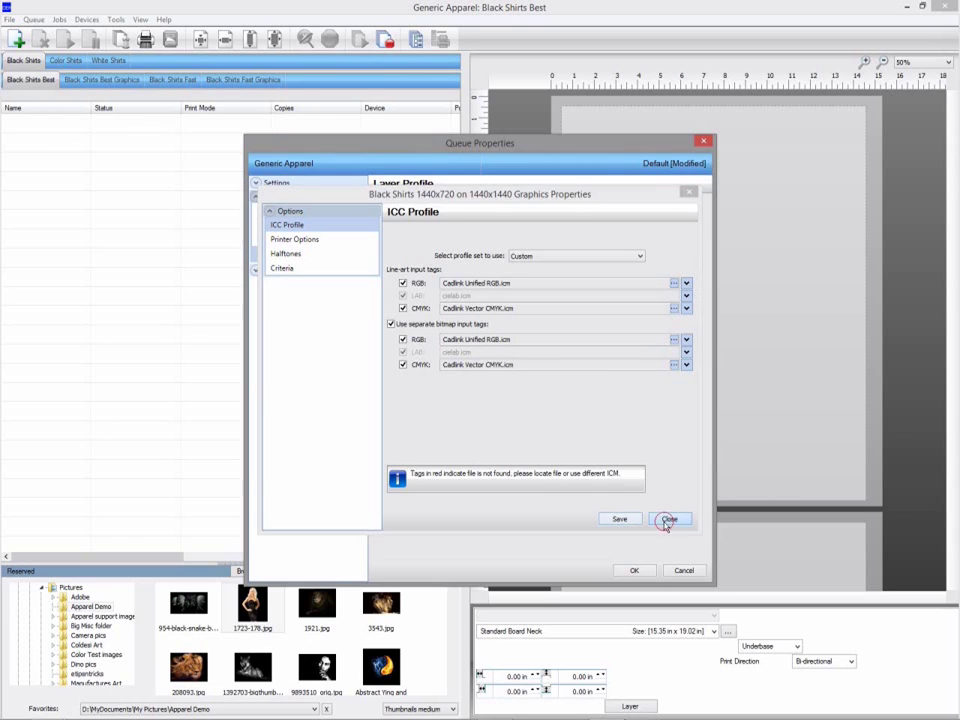
left_click(670, 519)
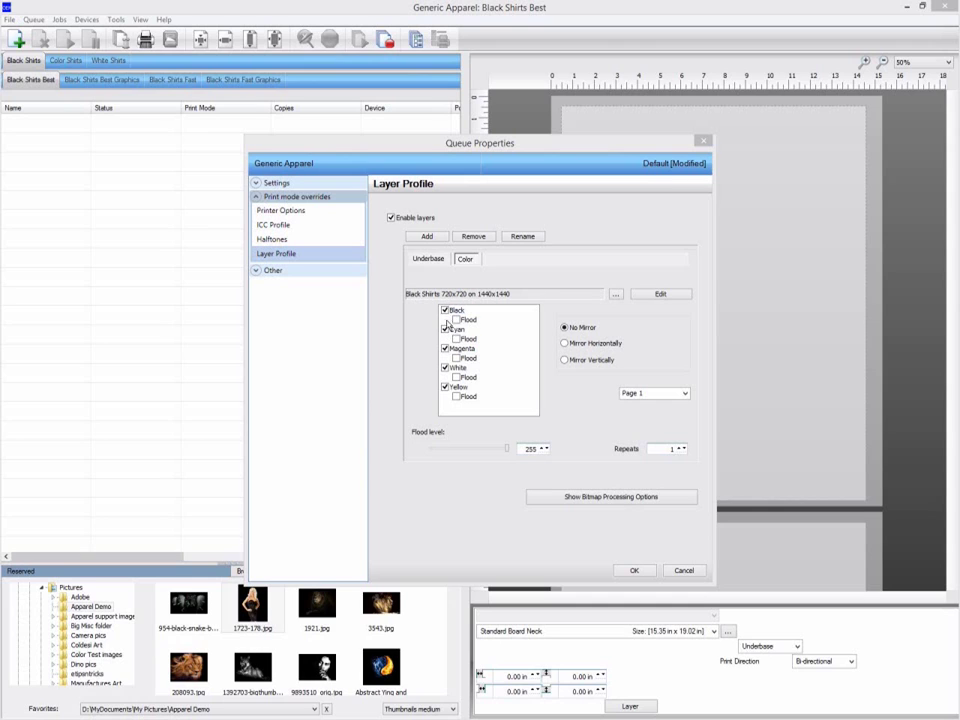
- Keep White ink enabled on the Color layer, and on the Underbase layer leave White's flood off
left_click(445, 367)
left_click(445, 370)
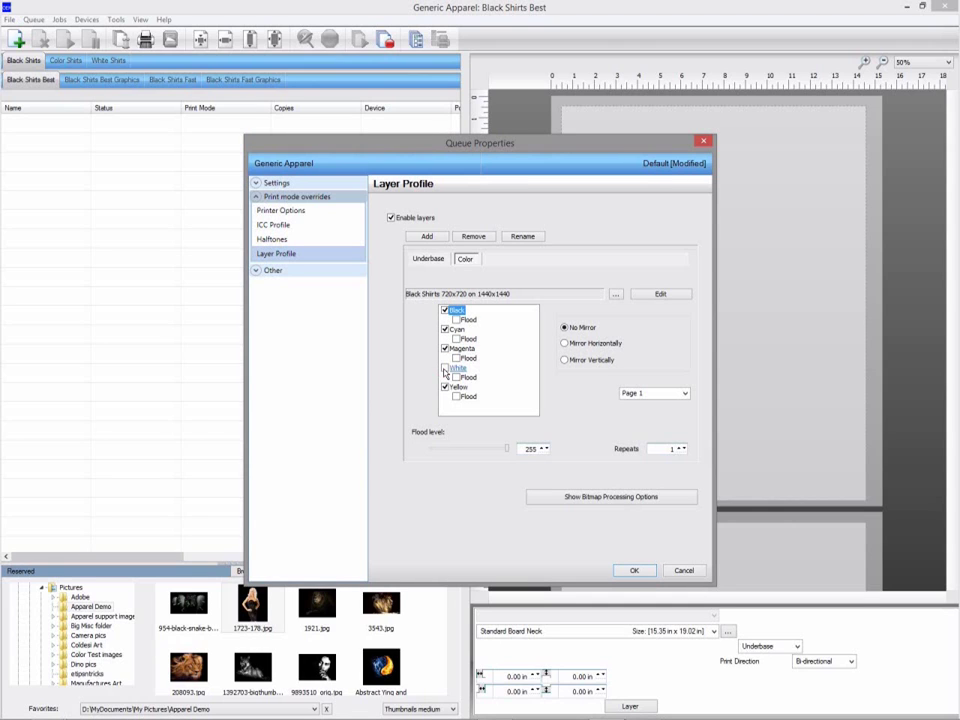
left_click(445, 369)
left_click(430, 262)
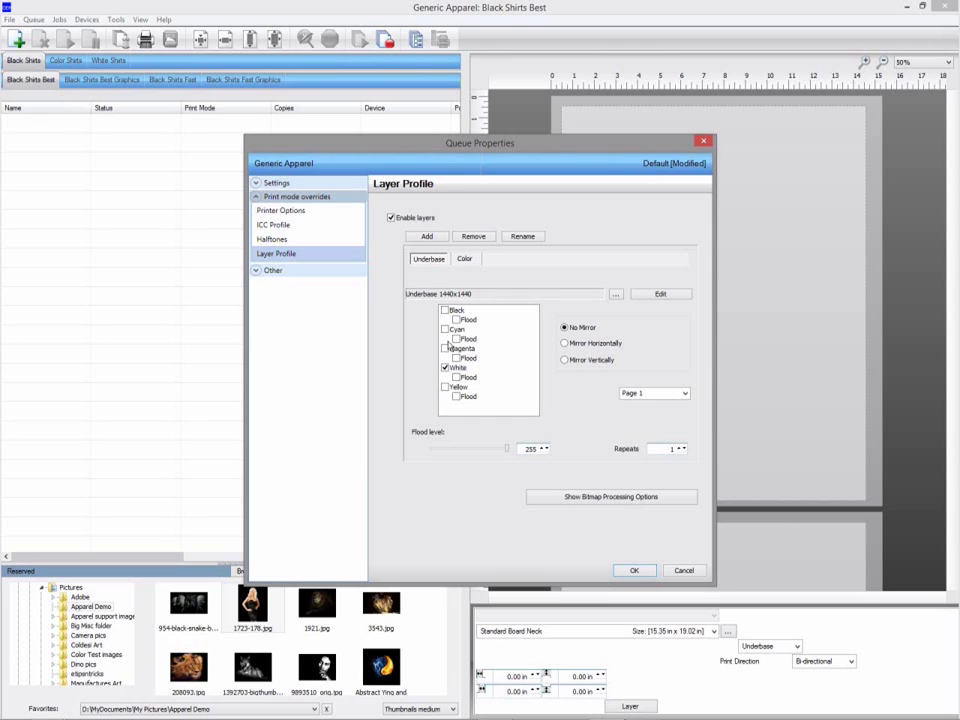
left_click(457, 379)
left_click(457, 379)
- Set the underbase's maximum ink to 90% in bitmap processing options, keeping strength at 19 Medium
left_click_drag(575, 146, 352, 141)
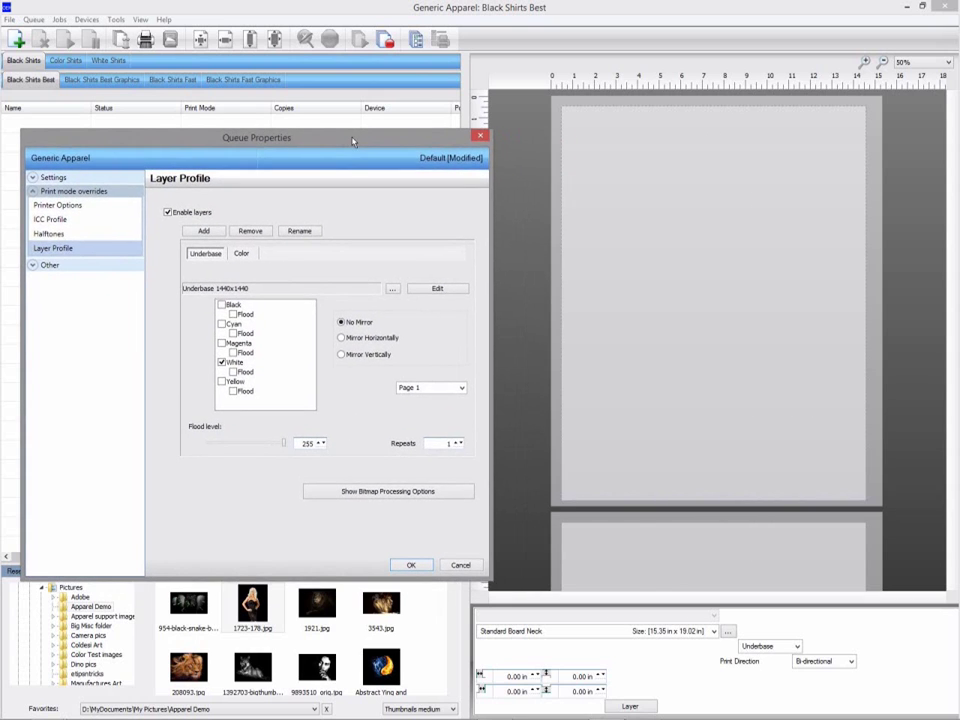
left_click(426, 495)
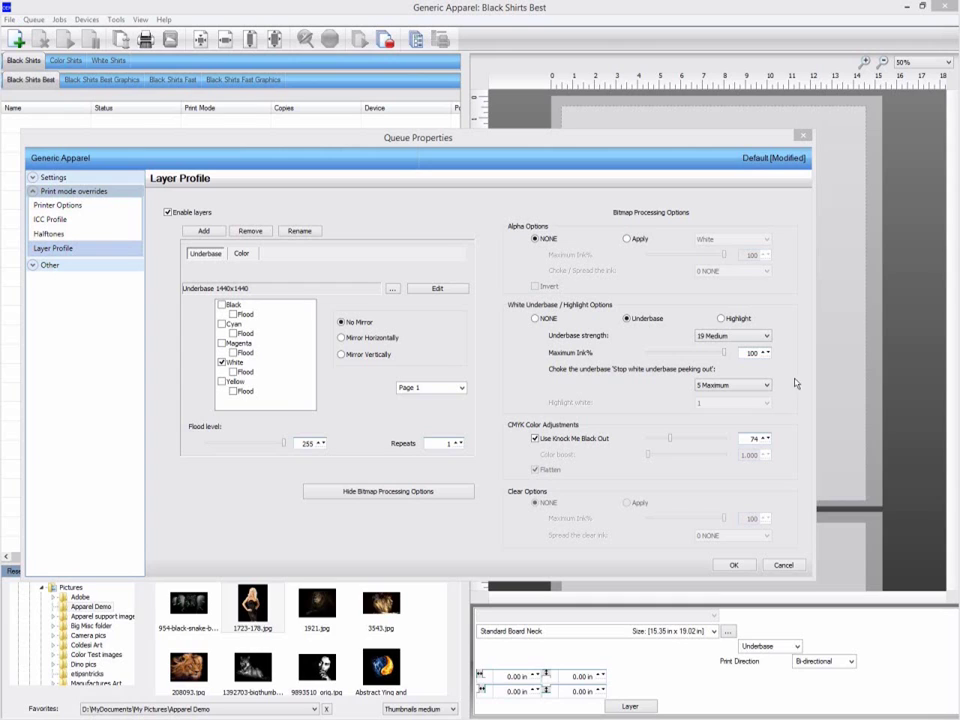
left_click(755, 338)
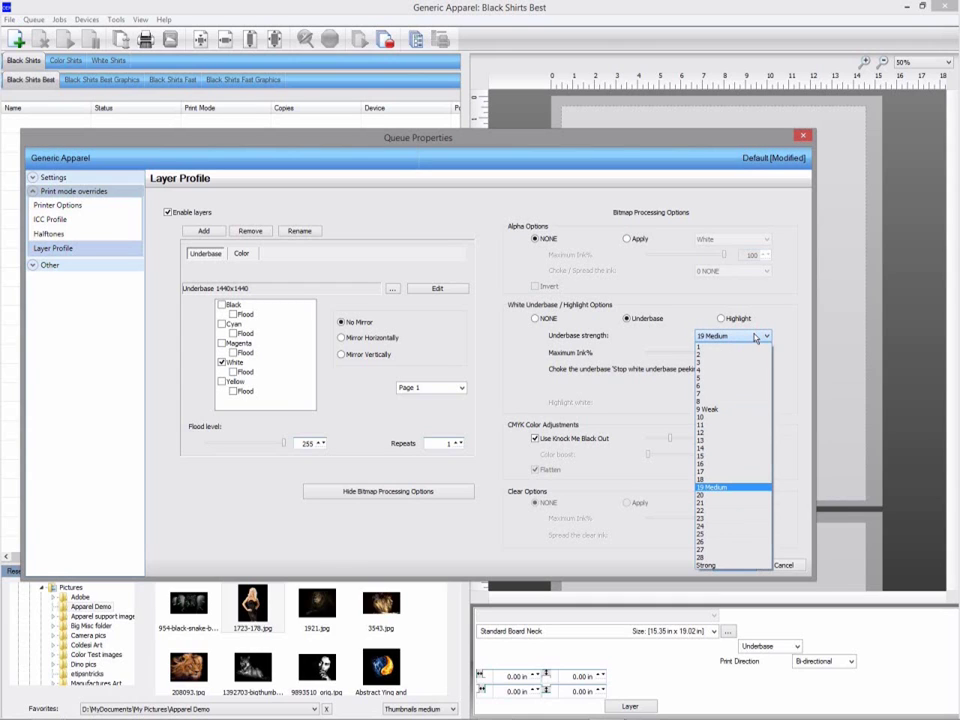
left_click(726, 488)
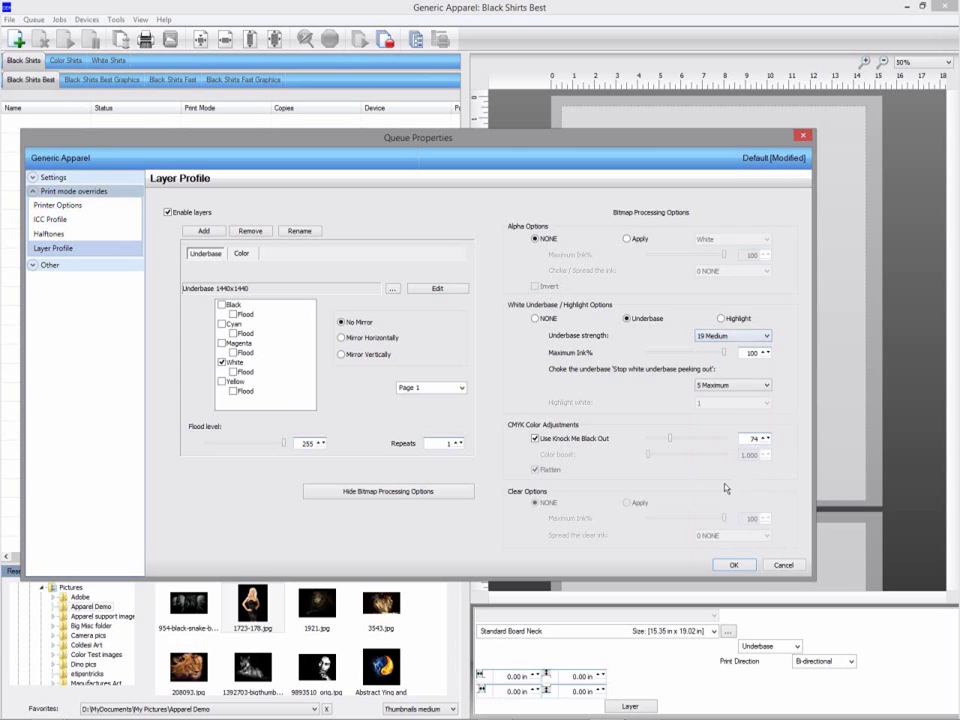
double_click(752, 353)
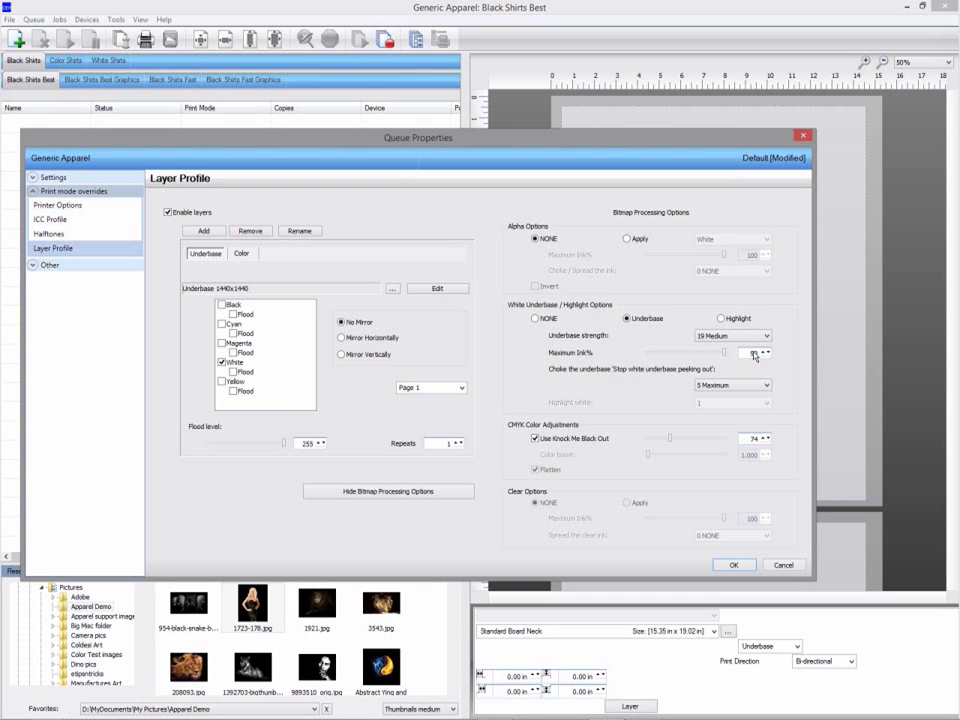
type("90")
key("Tab")
left_click(743, 386)
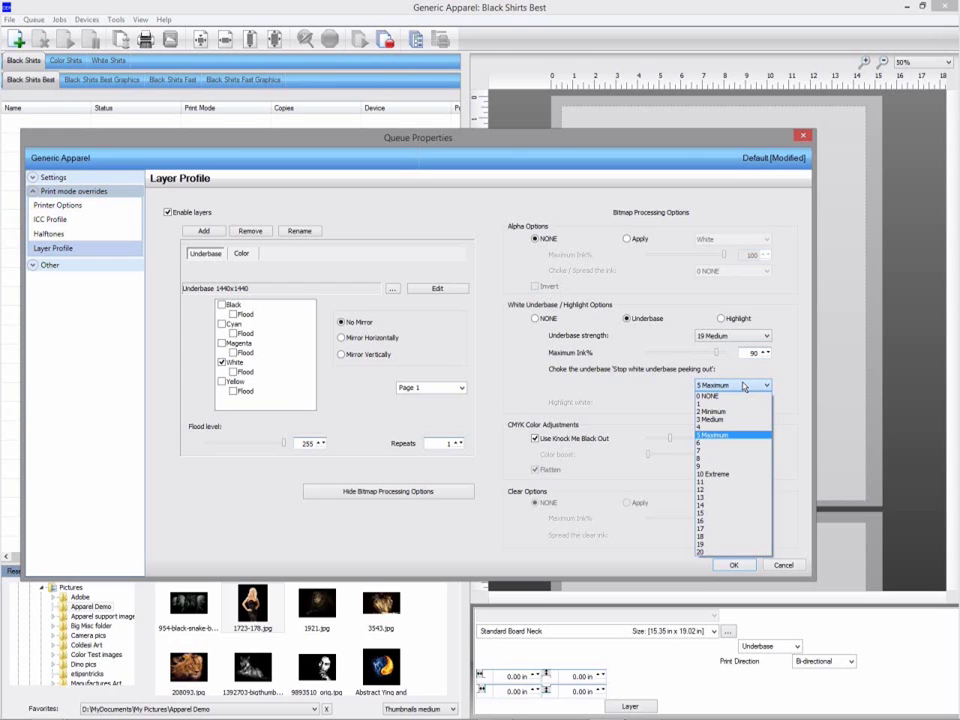
left_click(736, 436)
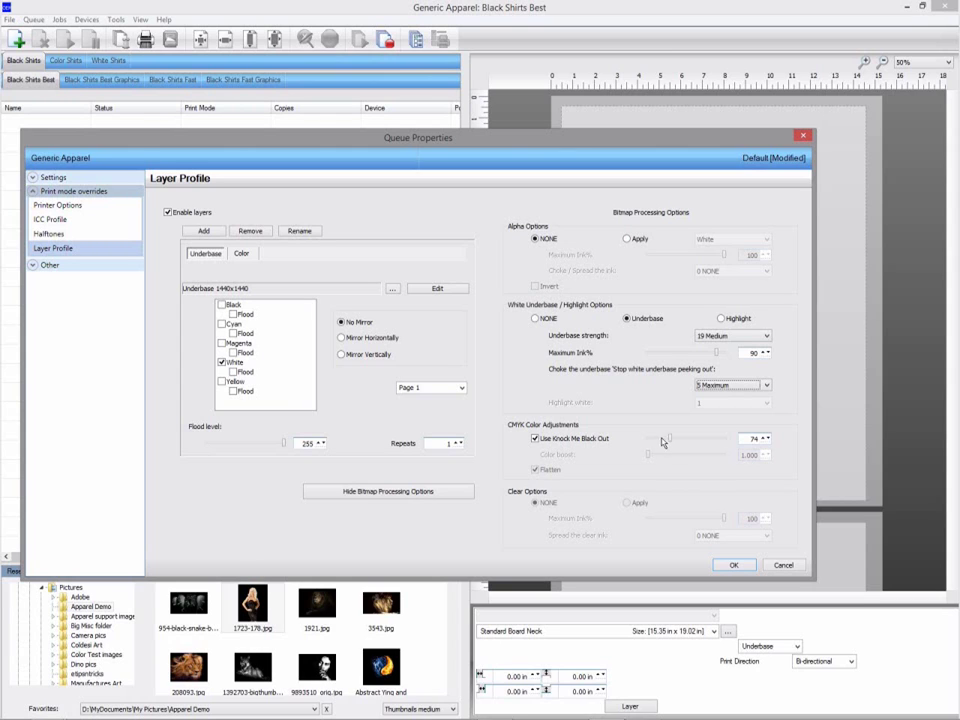
left_click(587, 440)
left_click(587, 442)
- On the Color layer, keep Highlight white at 9 Weak and Flatten on, and set colour boost to 8.000
left_click(243, 254)
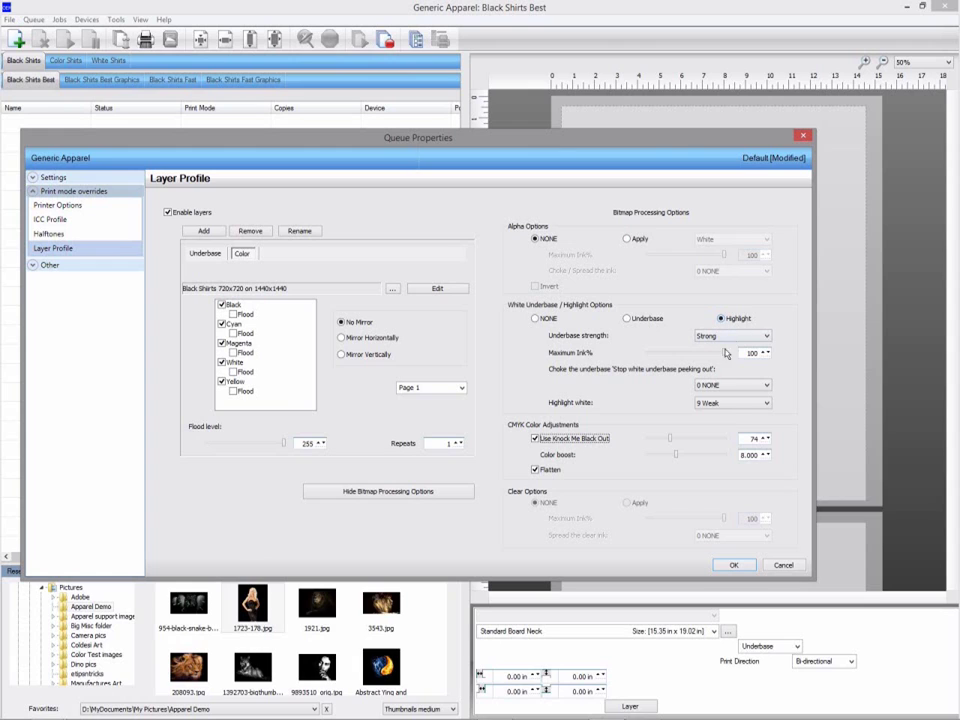
left_click(714, 404)
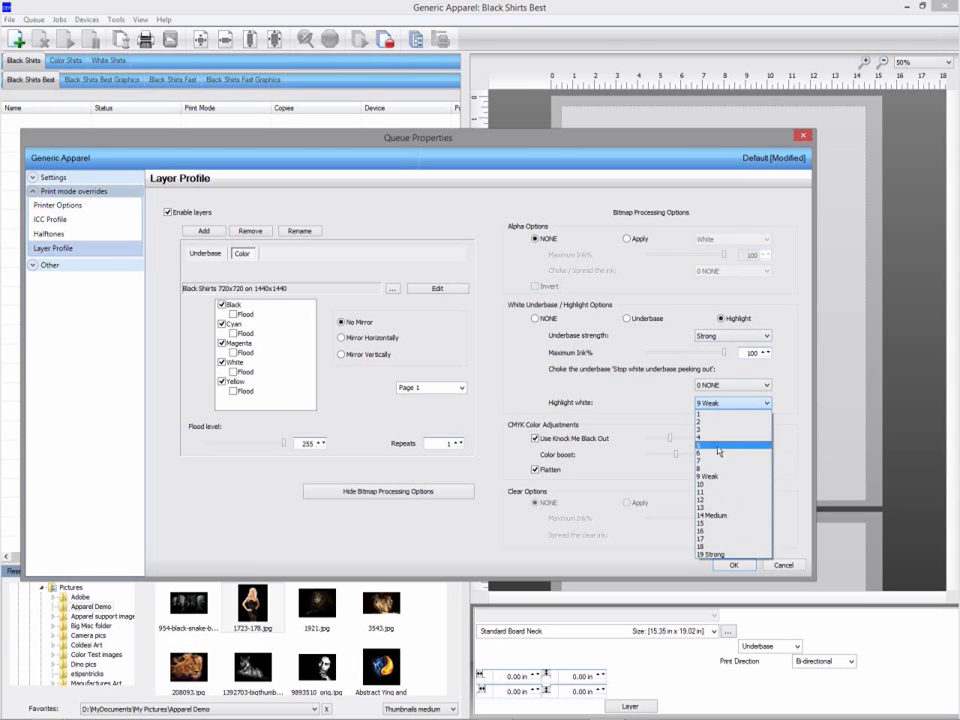
left_click(718, 478)
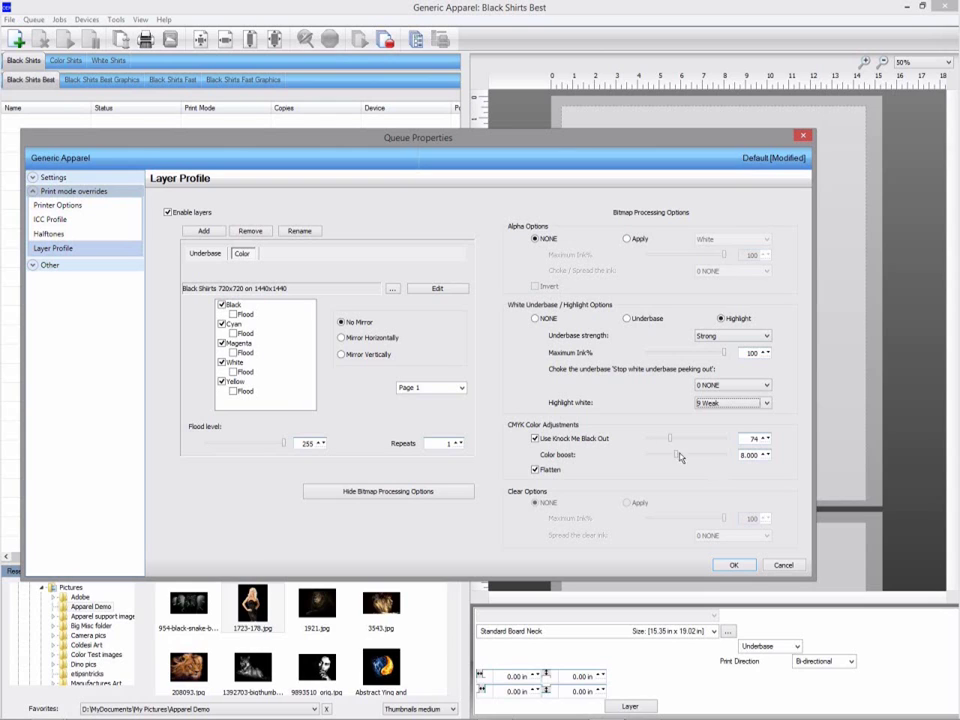
left_click(550, 475)
left_click(550, 475)
left_click_drag(676, 455, 677, 461)
double_click(741, 456)
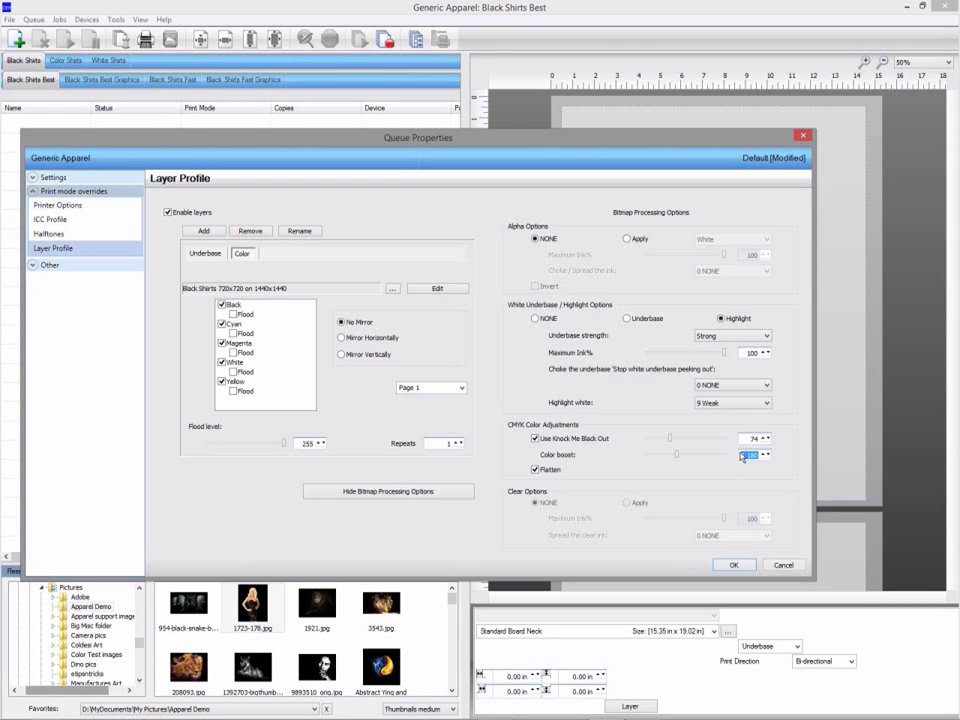
type("8")
type("000")
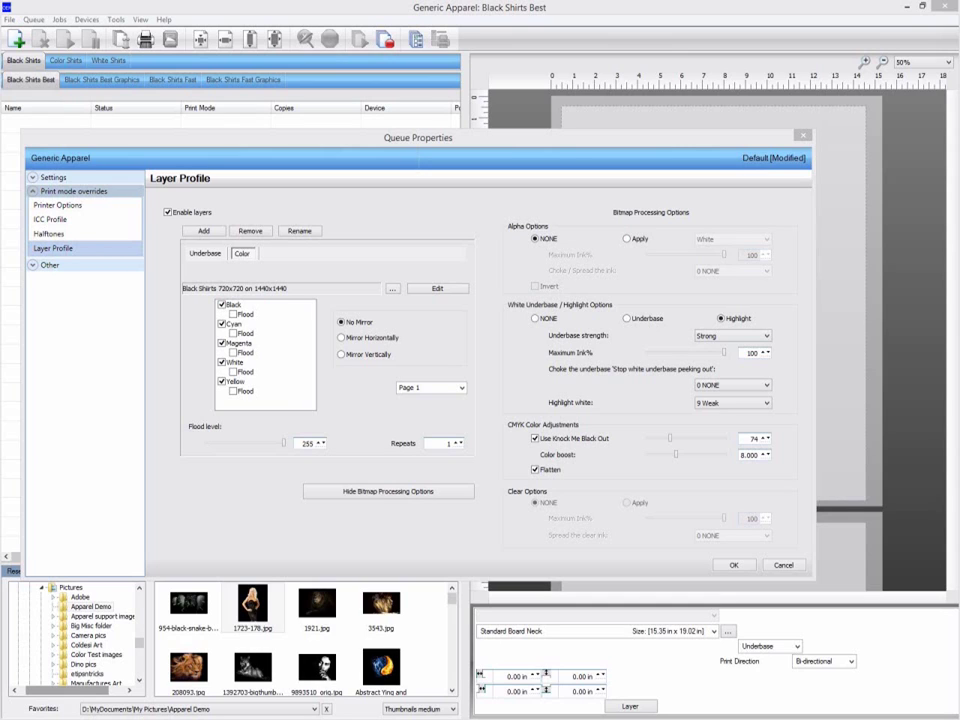
- Set the queue's substrate colour red value to 255, then accept the Queue Properties with OK
left_click(42, 177)
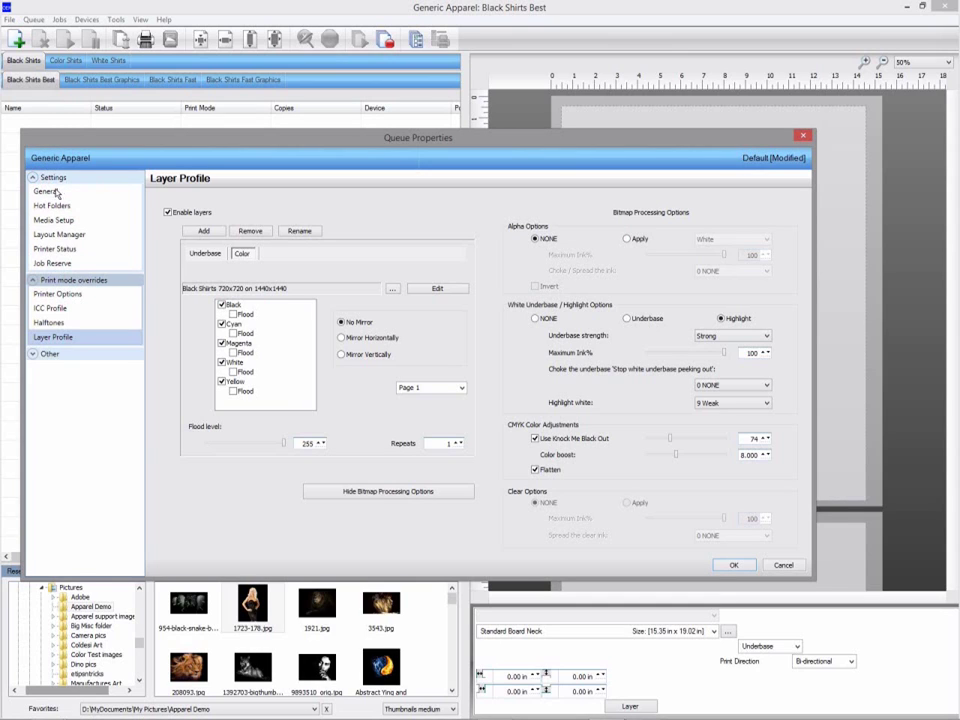
left_click(47, 191)
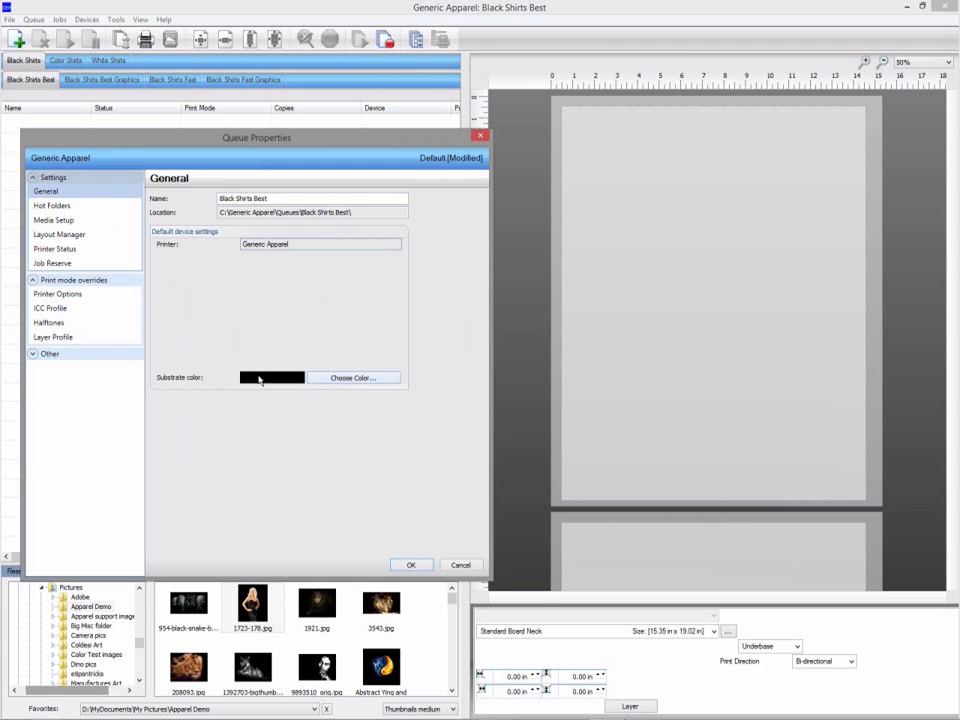
left_click(329, 381)
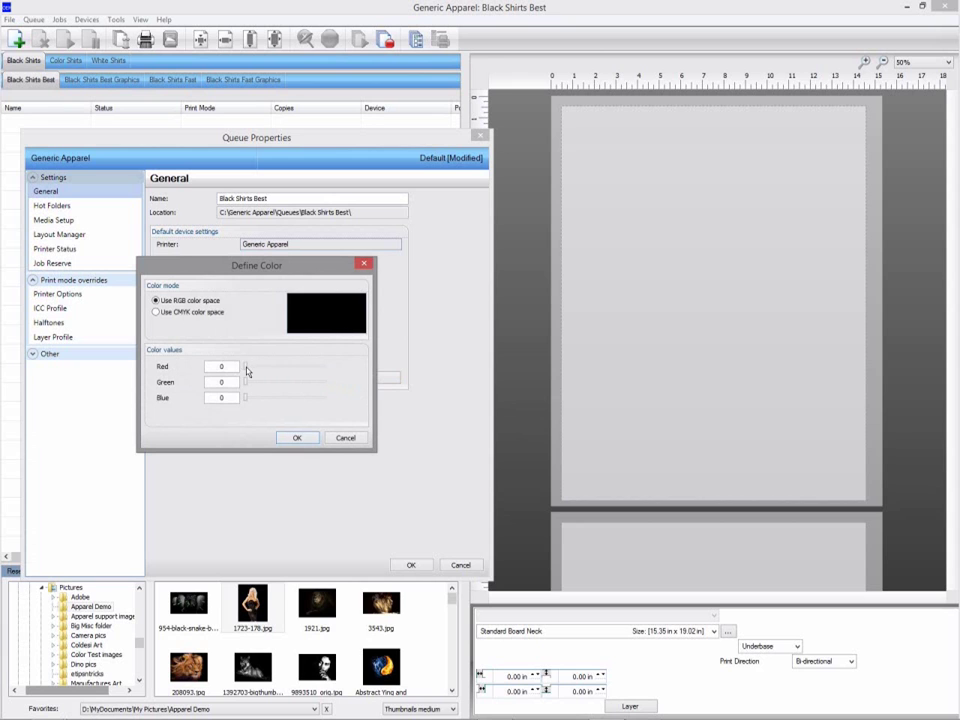
left_click_drag(245, 369, 326, 375)
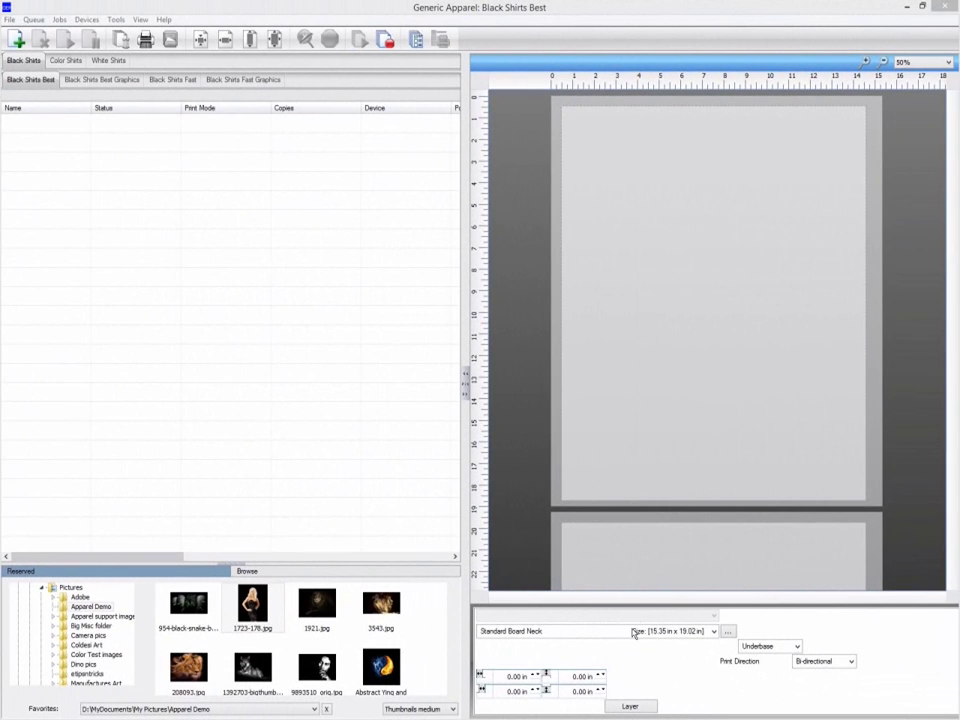
left_click(643, 709)
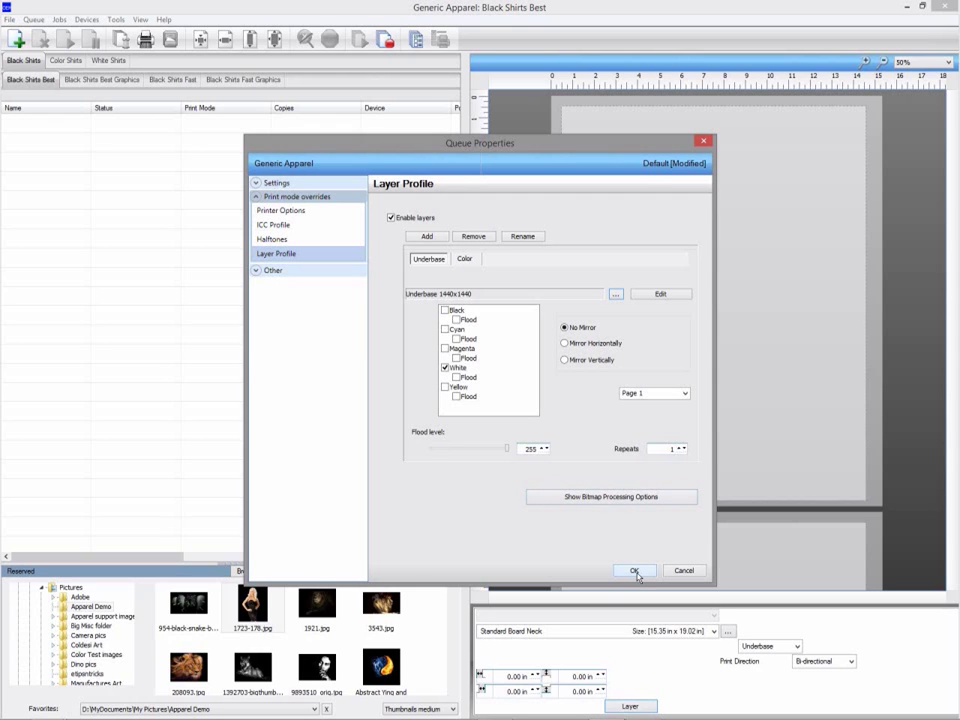
left_click(636, 574)
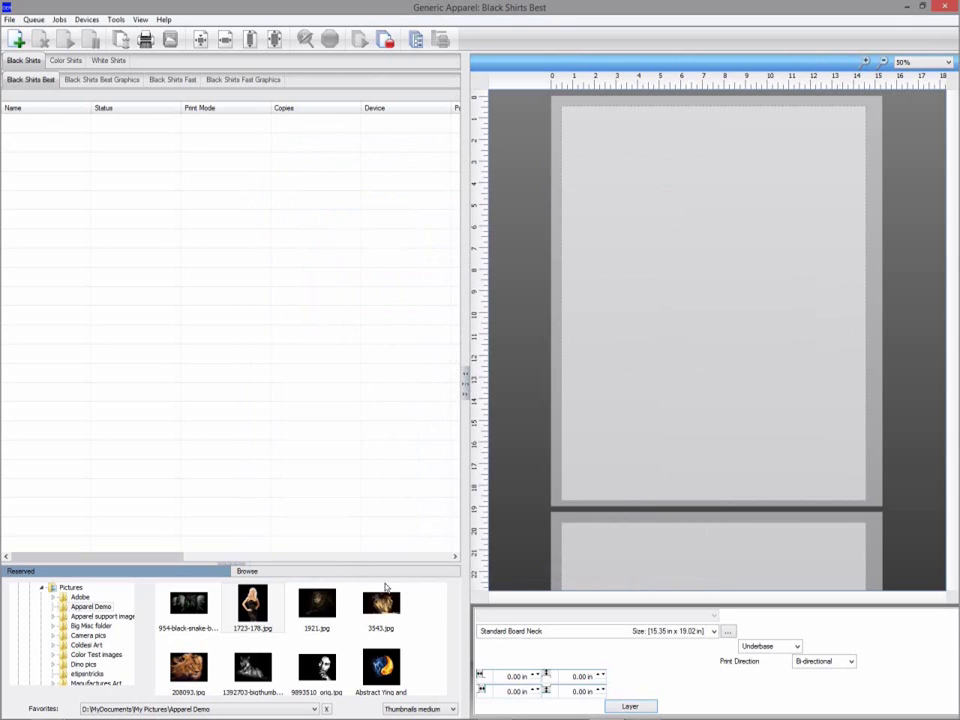
- Add 1723-178.jpg to the queue and give its underbase layer the Underbase 1440x720 print mode
left_click_drag(265, 598, 190, 450)
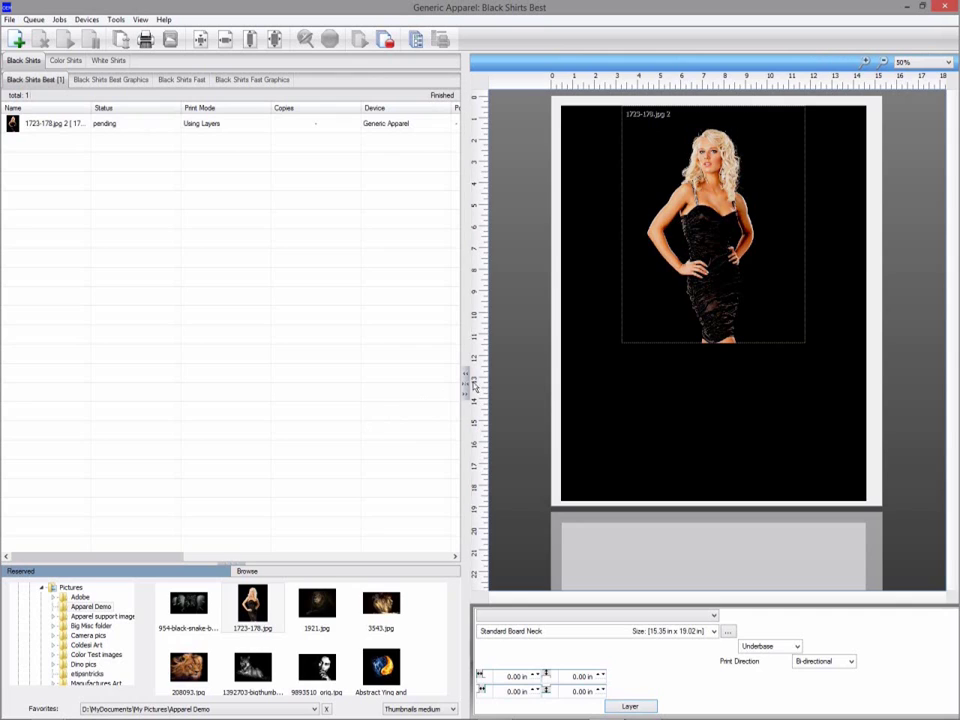
left_click(661, 281)
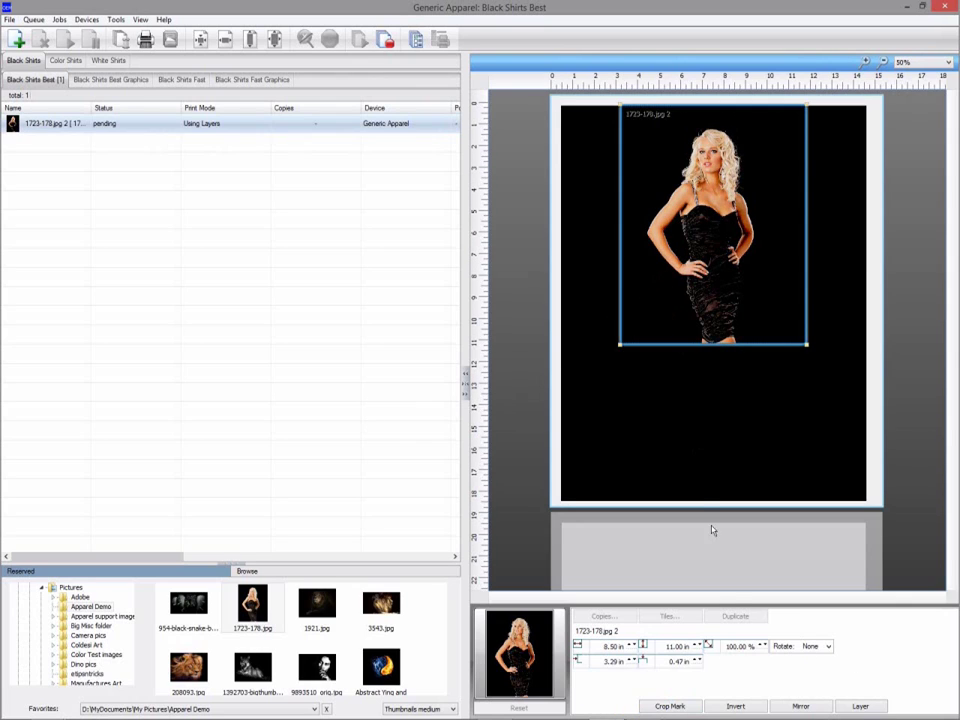
left_click(861, 707)
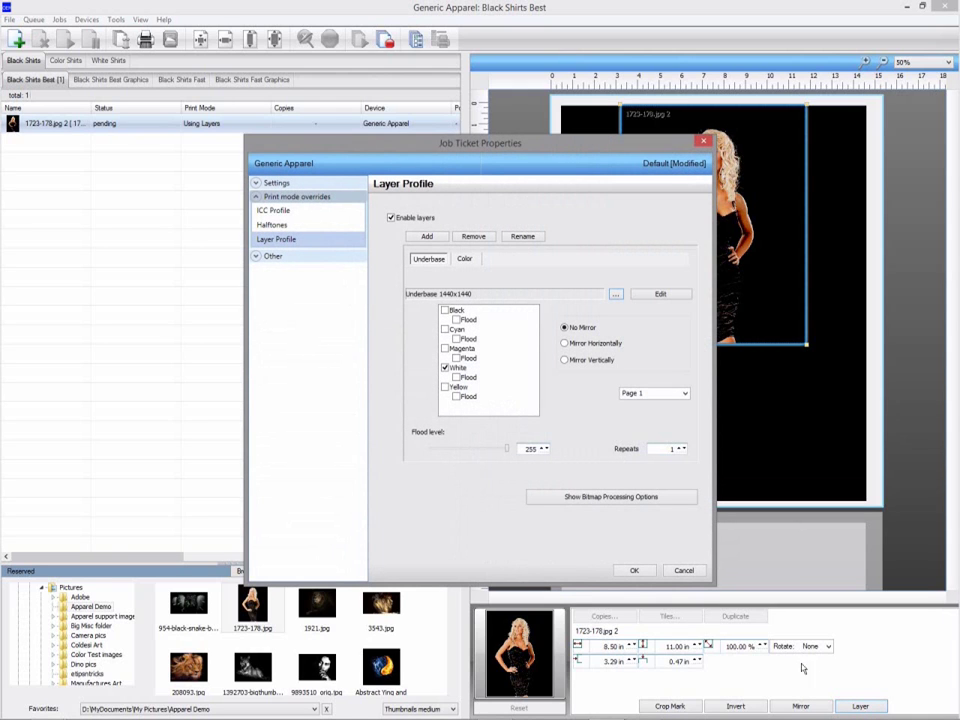
left_click(613, 295)
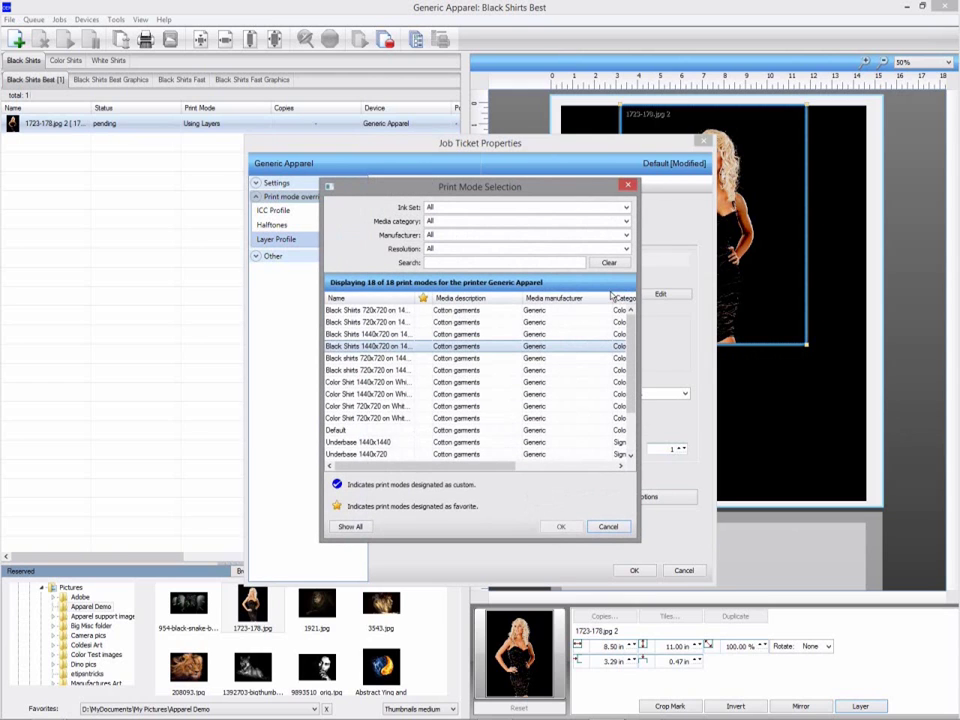
left_click(395, 456)
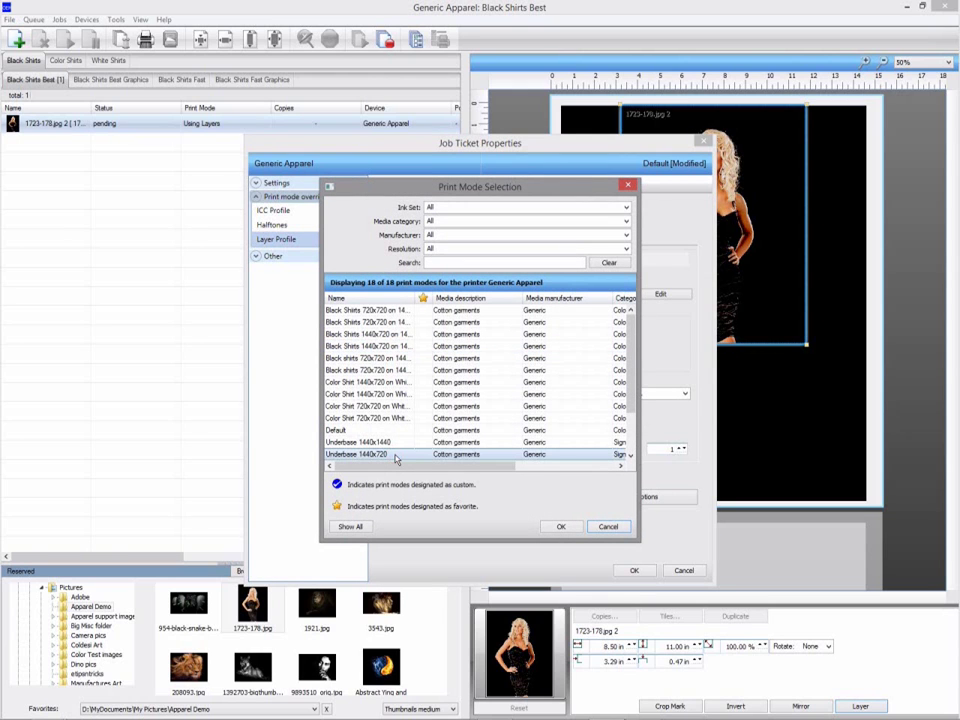
left_click(562, 527)
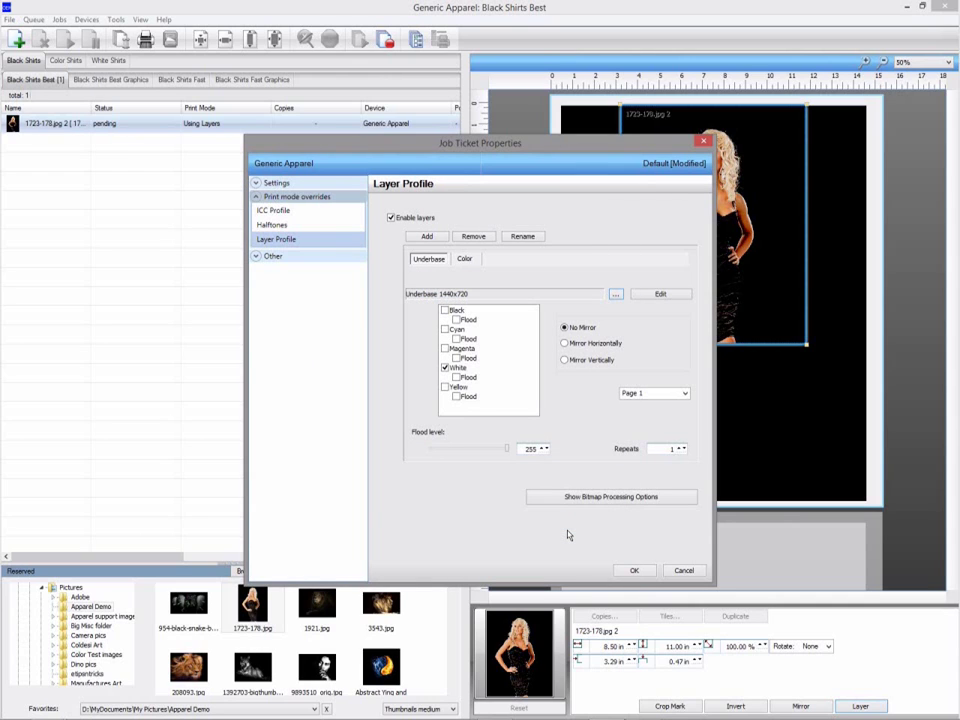
left_click(636, 570)
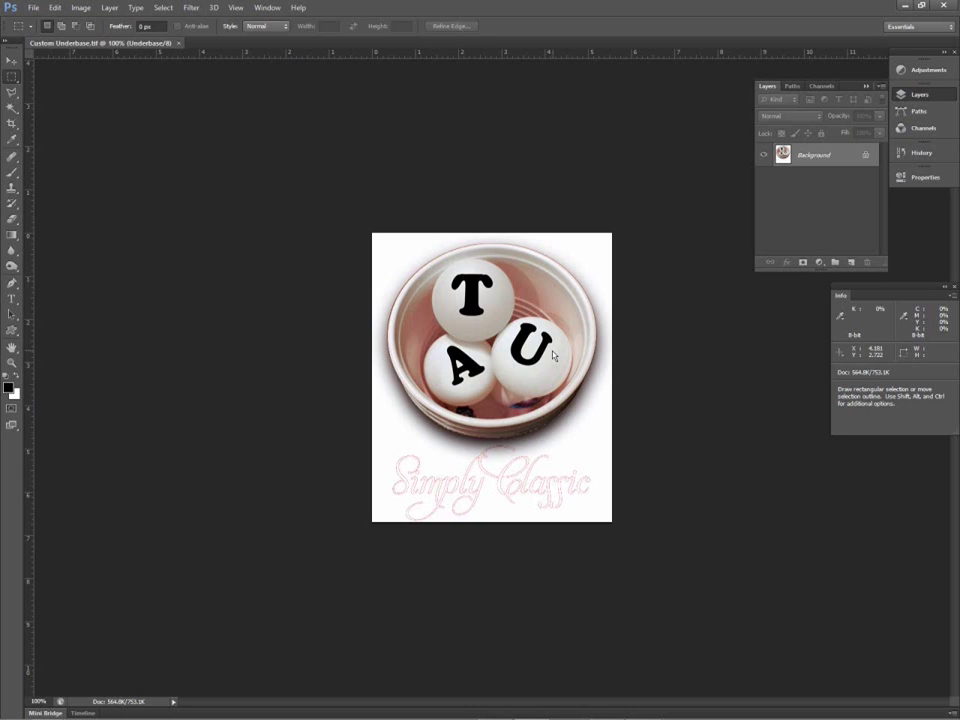
- In Photoshop's Channels panel, view the Underbase spot channel alone and check its options without changes
left_click(822, 86)
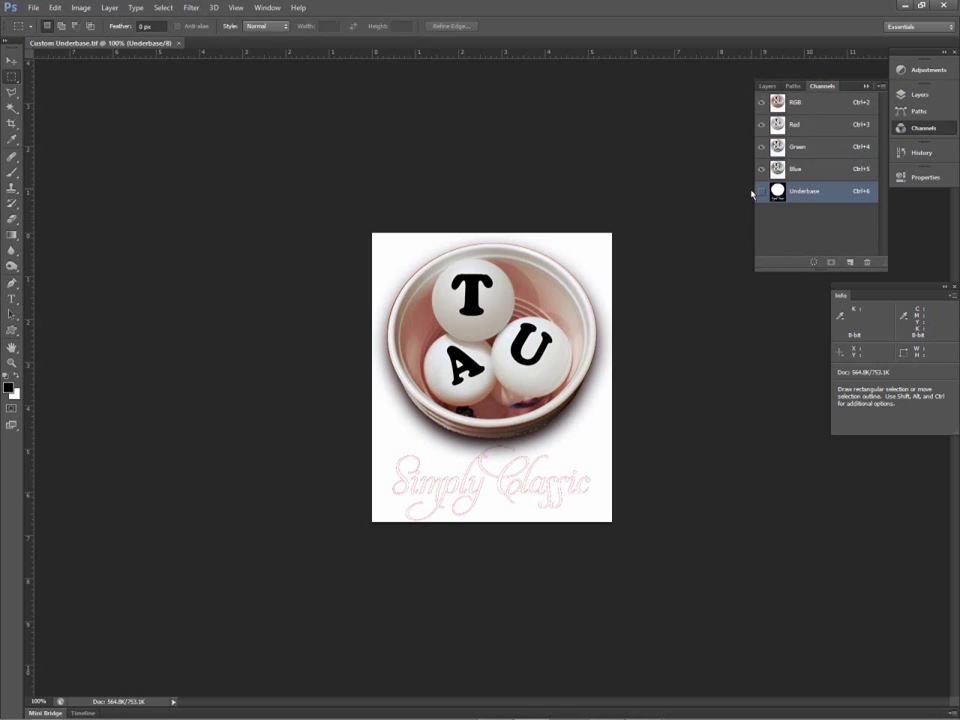
key("grave")
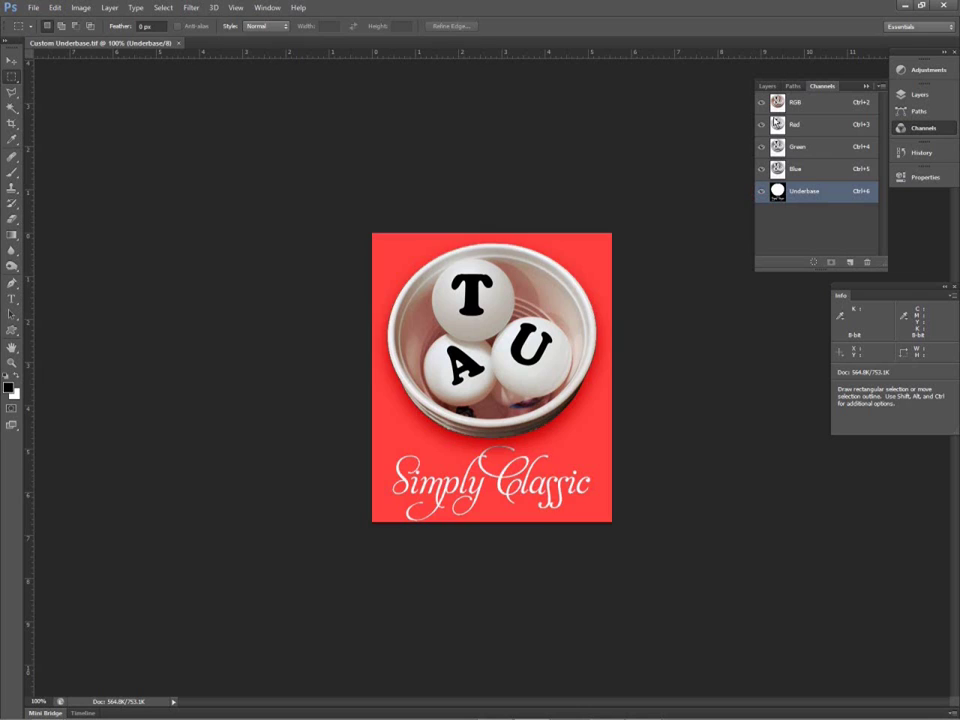
key("grave")
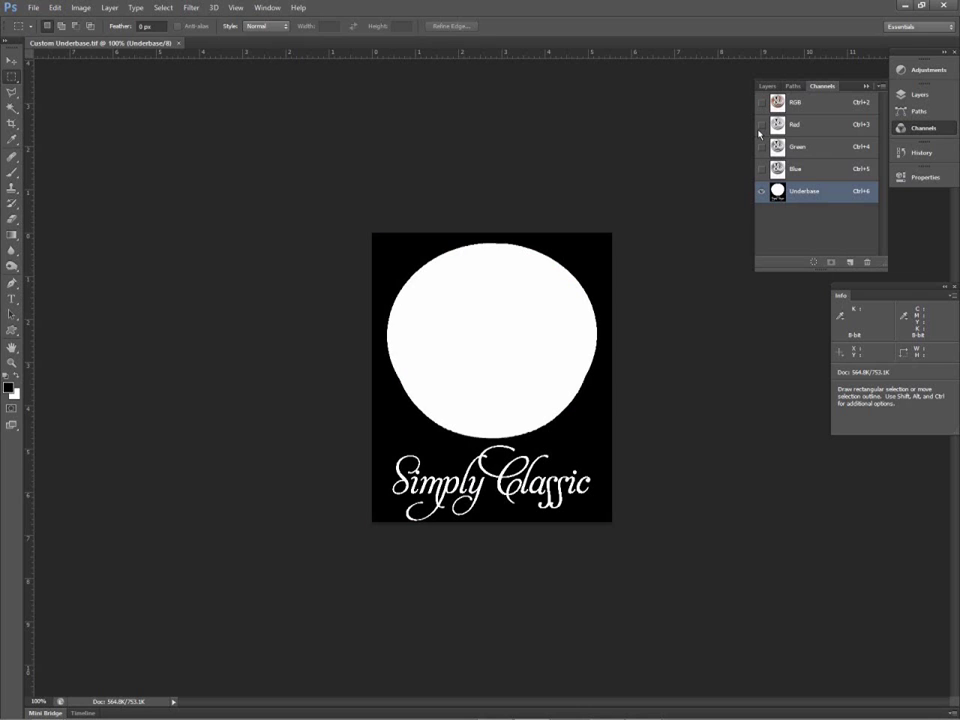
double_click(831, 201)
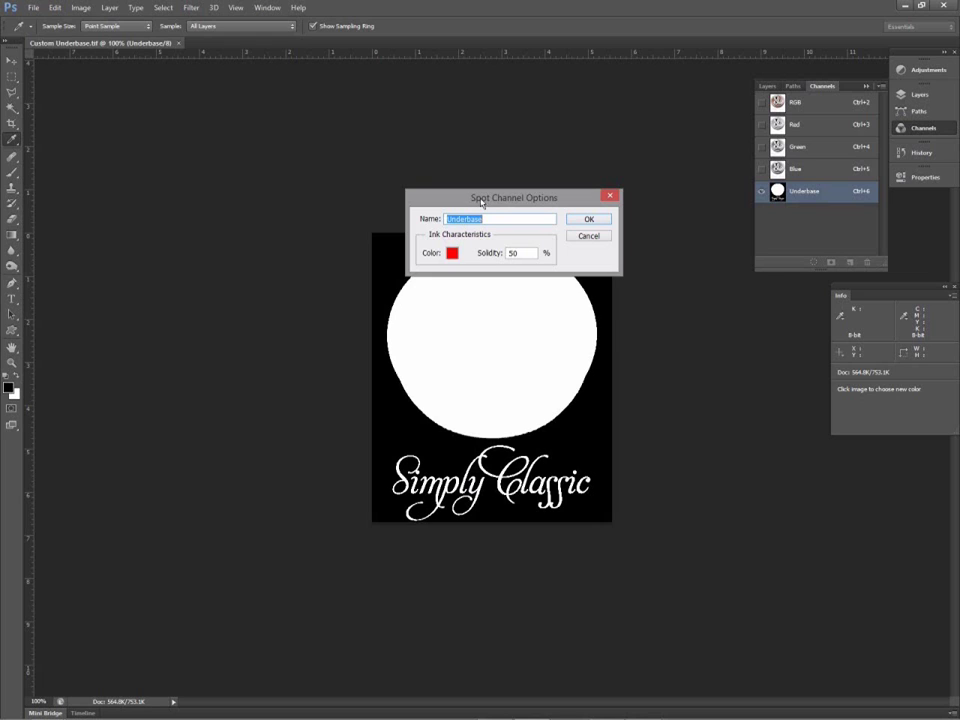
left_click(603, 220)
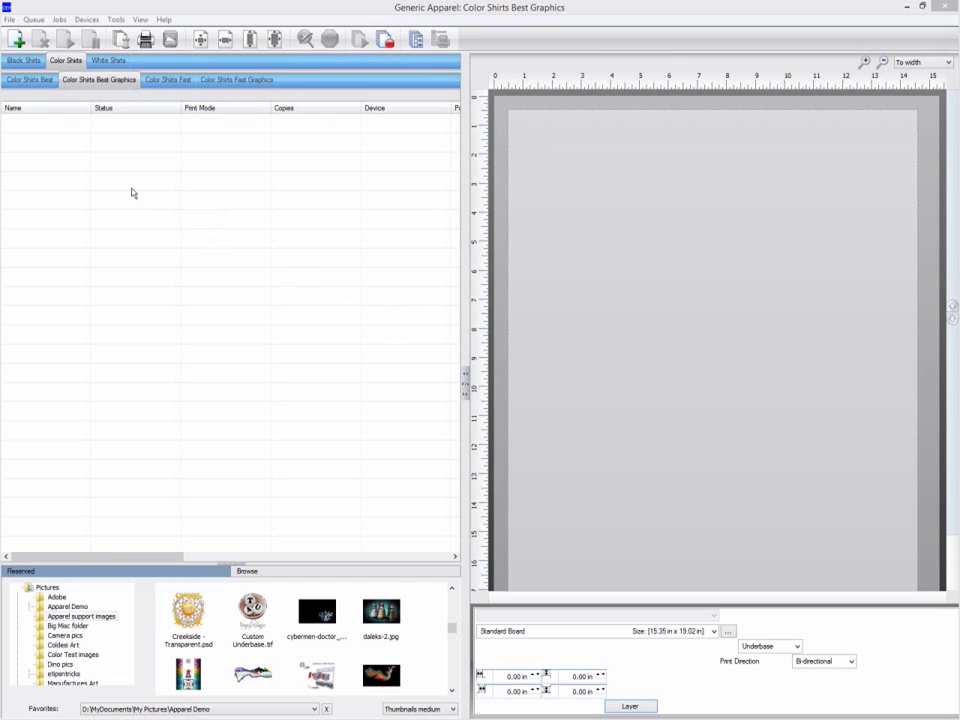
- Copy the Color Shirts Best Graphics queue in the Queue Manager, creating Color Shirts Best Graphics-1
left_click(33, 19)
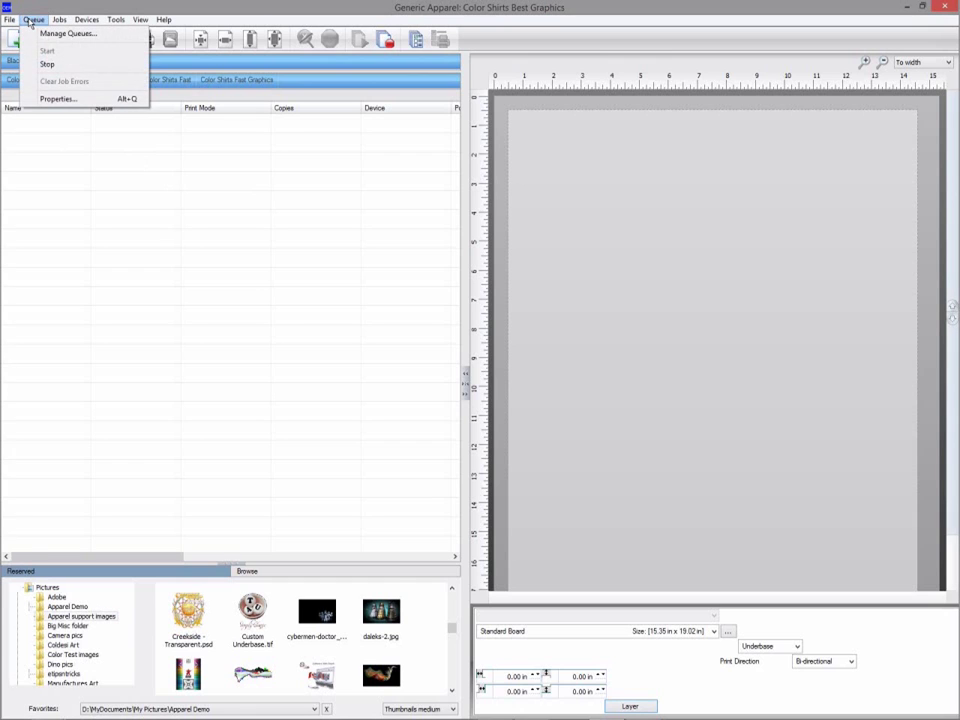
left_click(66, 33)
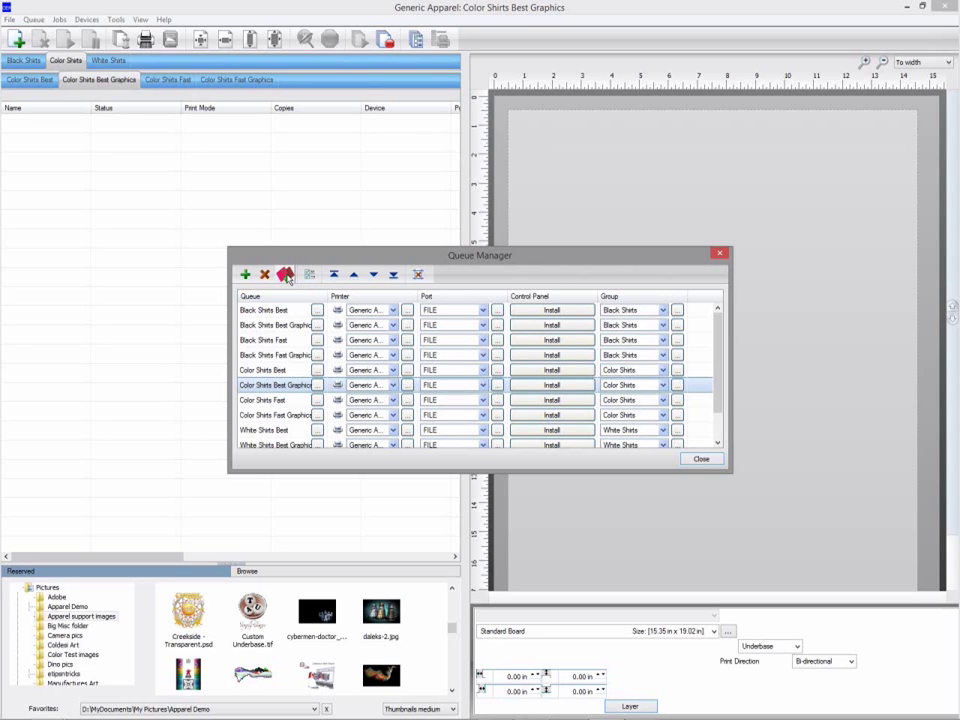
left_click(286, 276)
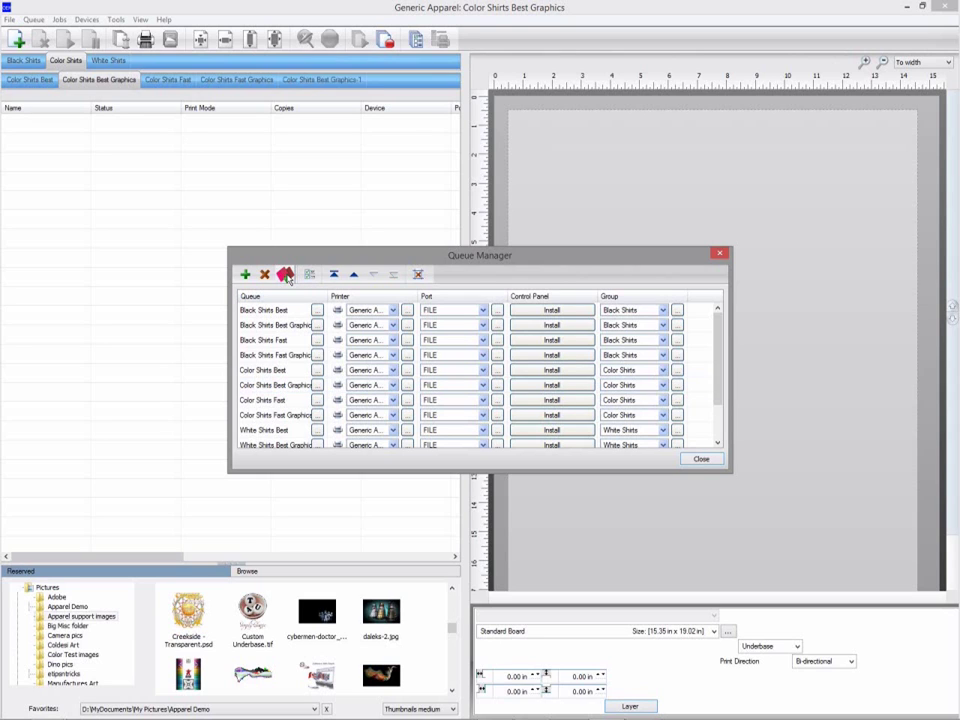
left_click(701, 460)
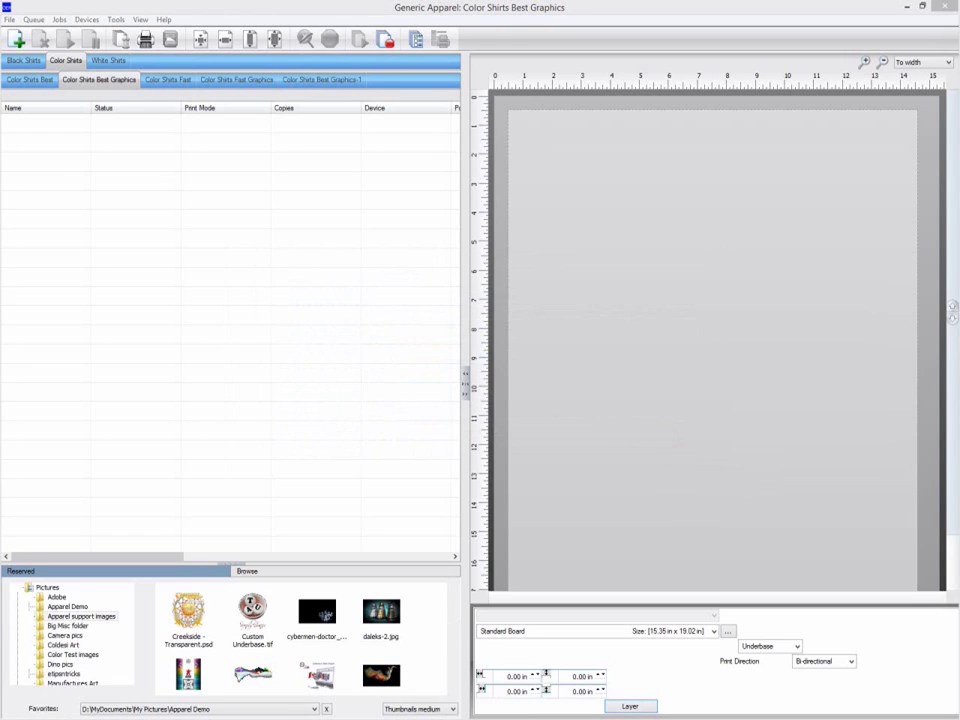
- Rename the Color Shirts Best Graphics-1 queue to 'Color Shirts Best Graphics Custom'
left_click(341, 83)
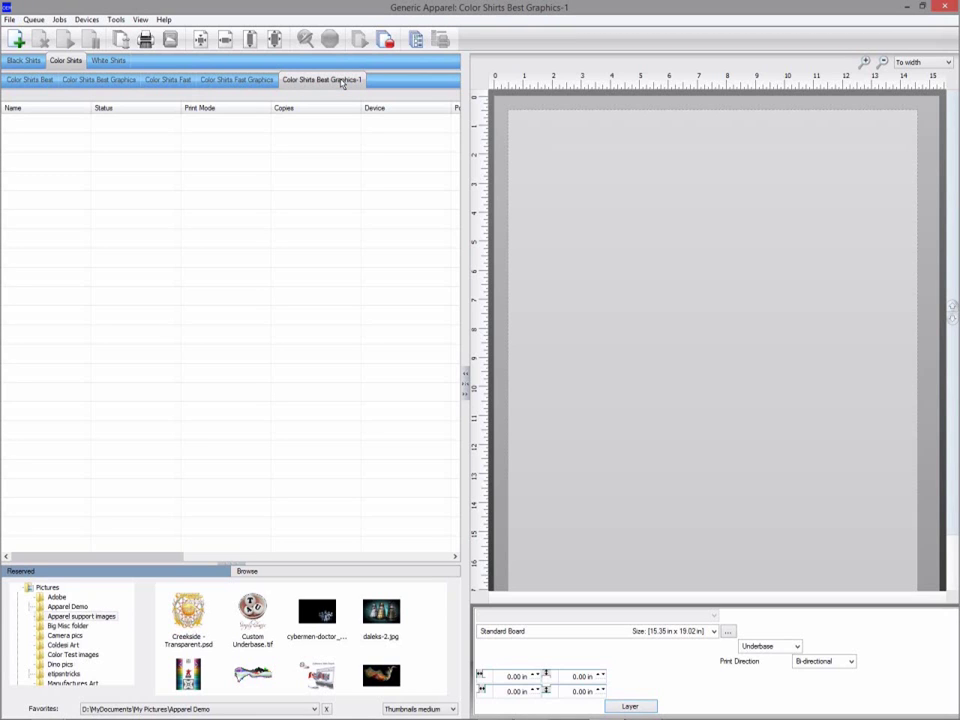
double_click(341, 83)
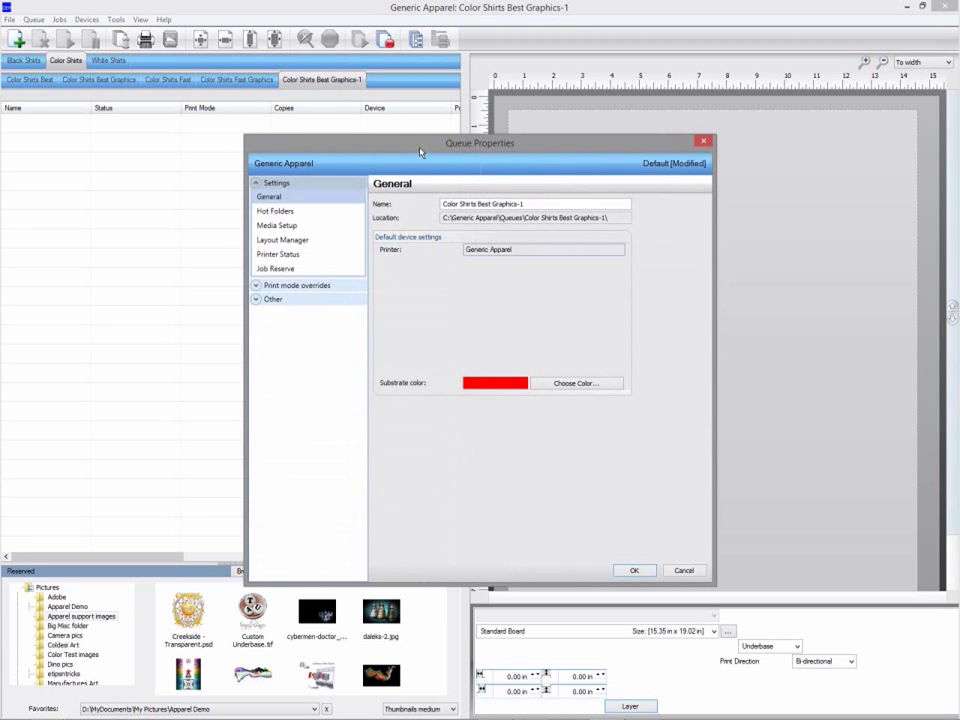
left_click(535, 204)
key("BackSpace")
key("BackSpace")
type("Custom")
- Turn off Flatten in the Color layer's bitmap processing options and save the queue settings
left_click(321, 287)
left_click(282, 342)
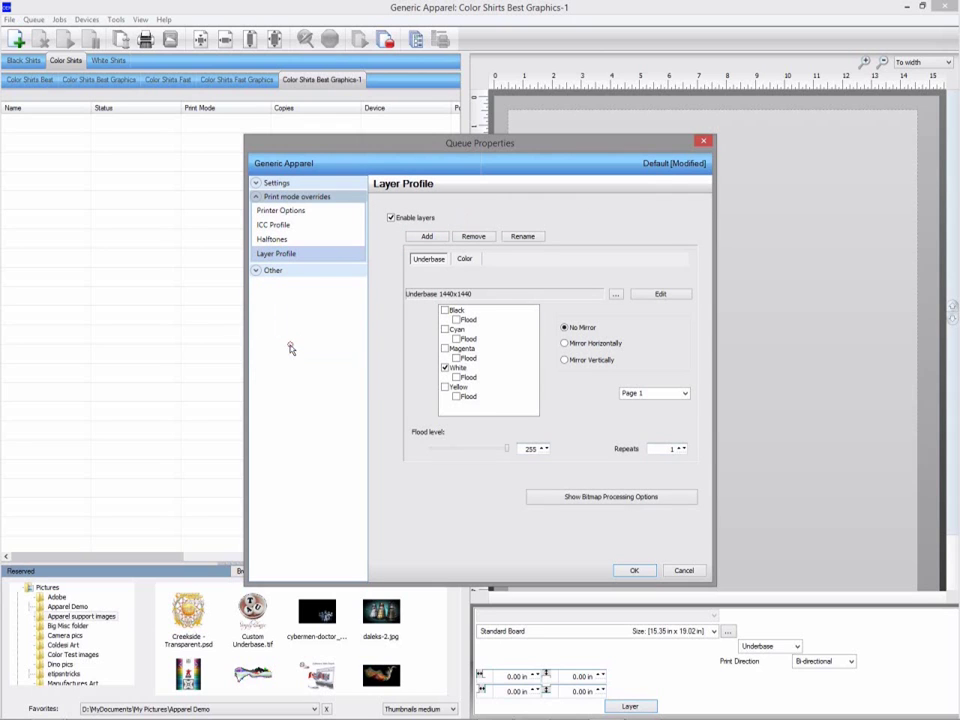
left_click(467, 262)
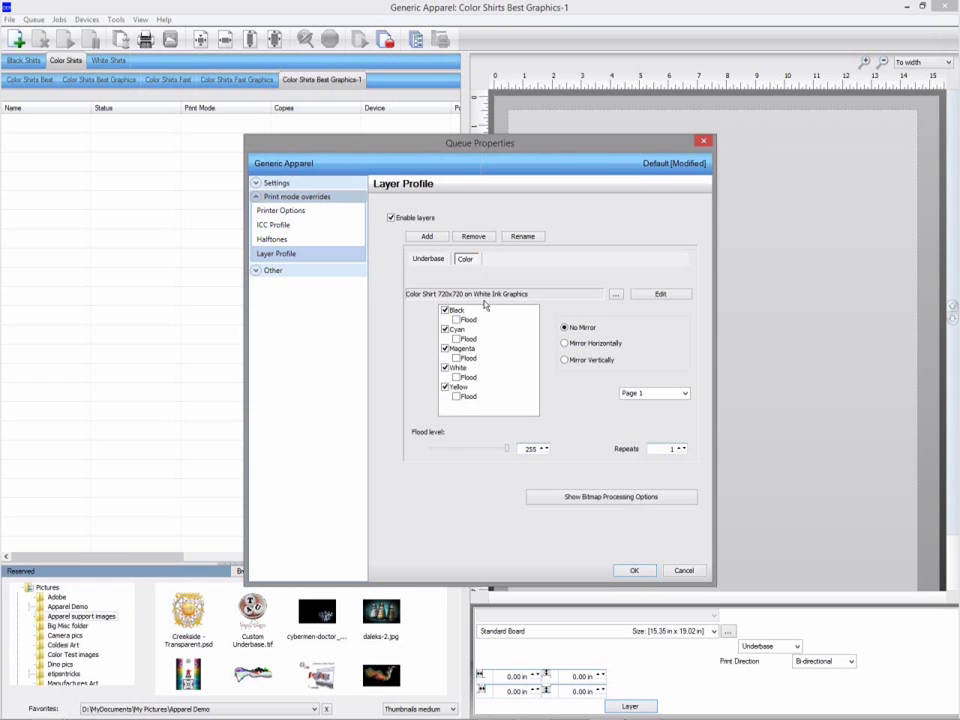
left_click(624, 505)
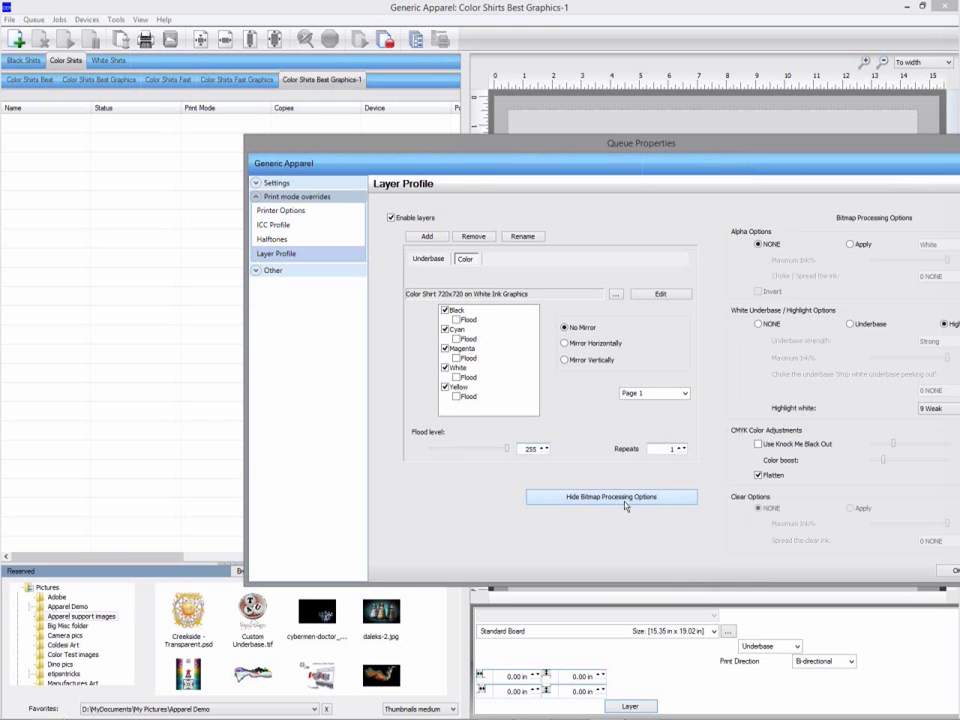
left_click_drag(731, 147, 552, 146)
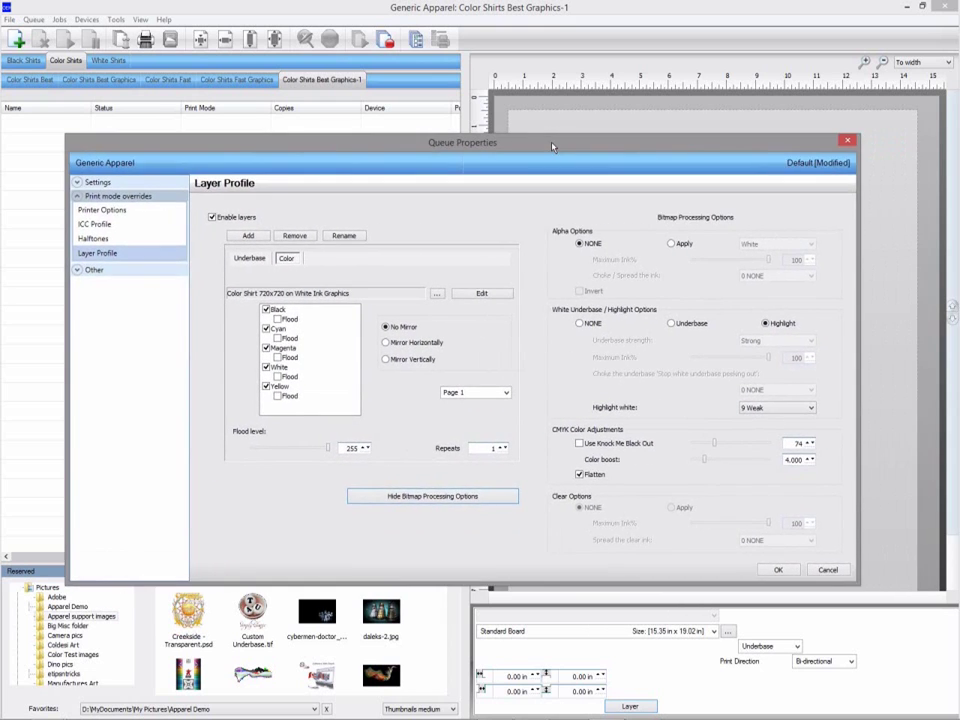
left_click(590, 475)
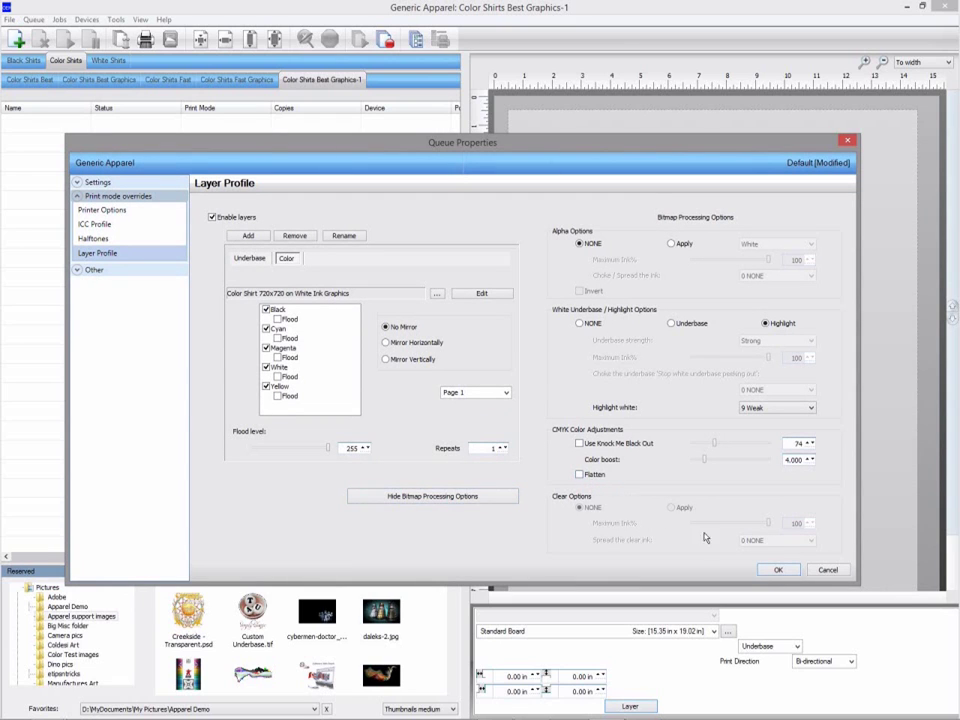
left_click(777, 570)
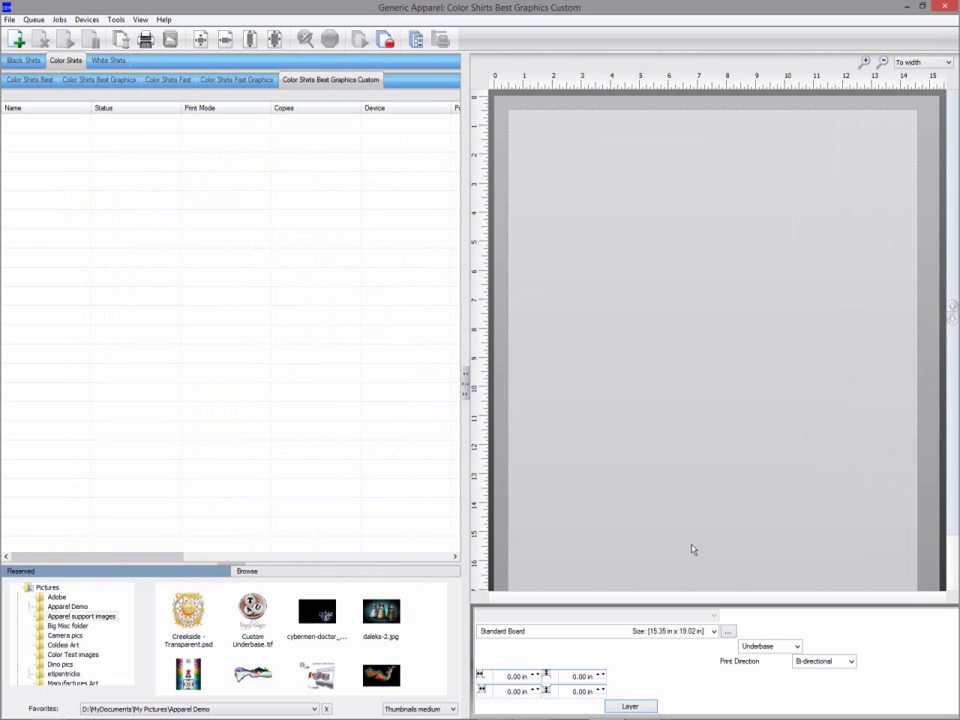
- Place Custom Underbase.tif on the red shirt as a job and enlarge it to 176.87%
left_click(254, 612)
left_click_drag(254, 612, 641, 394)
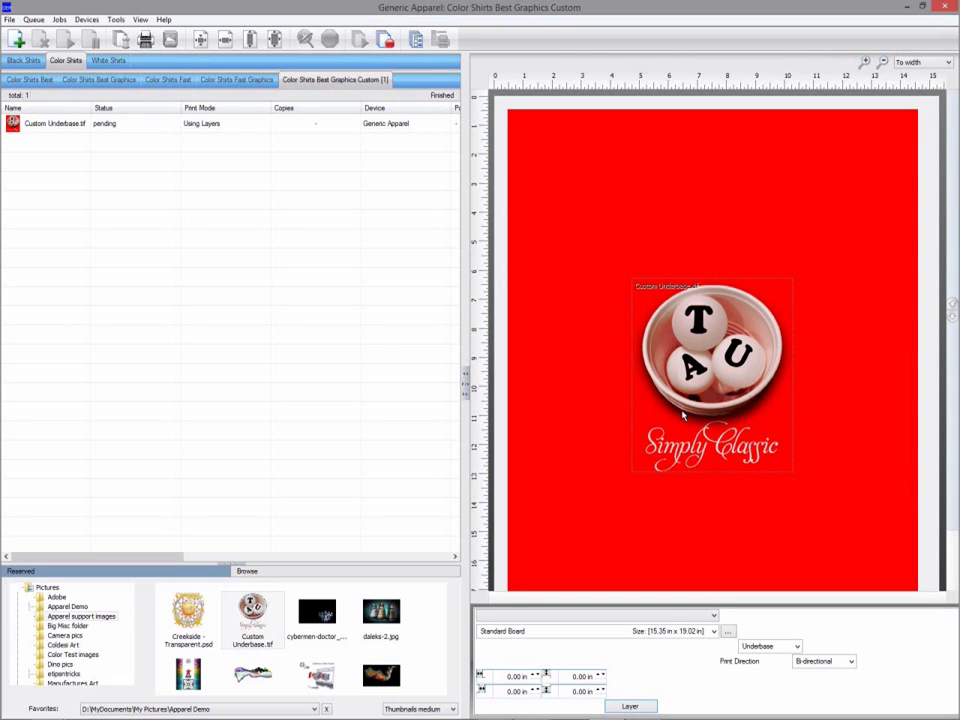
left_click(632, 281)
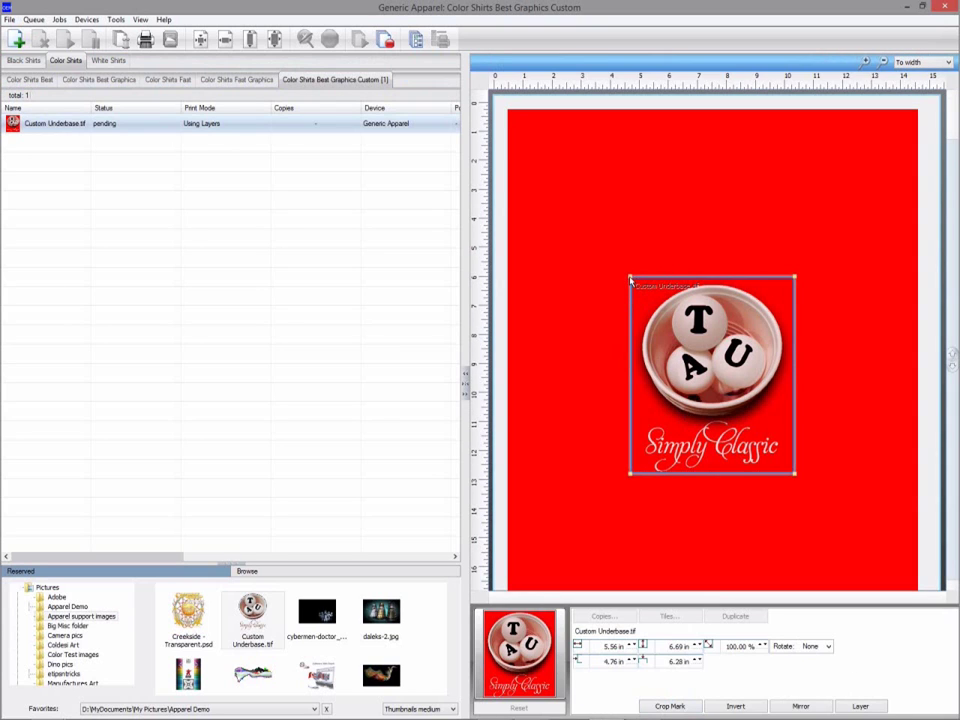
left_click_drag(631, 277, 514, 140)
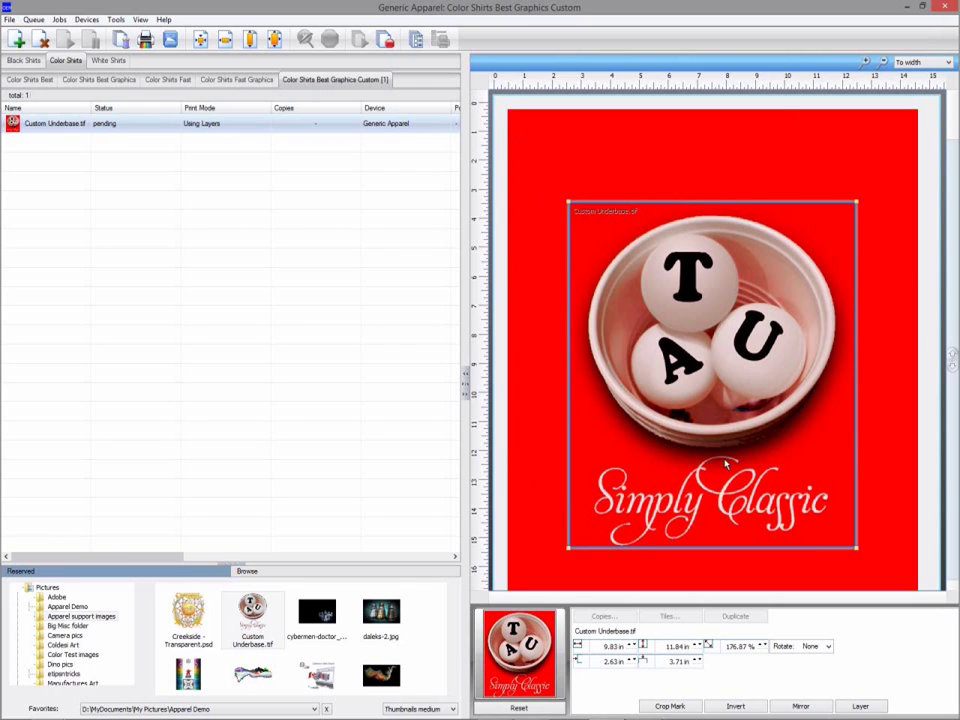